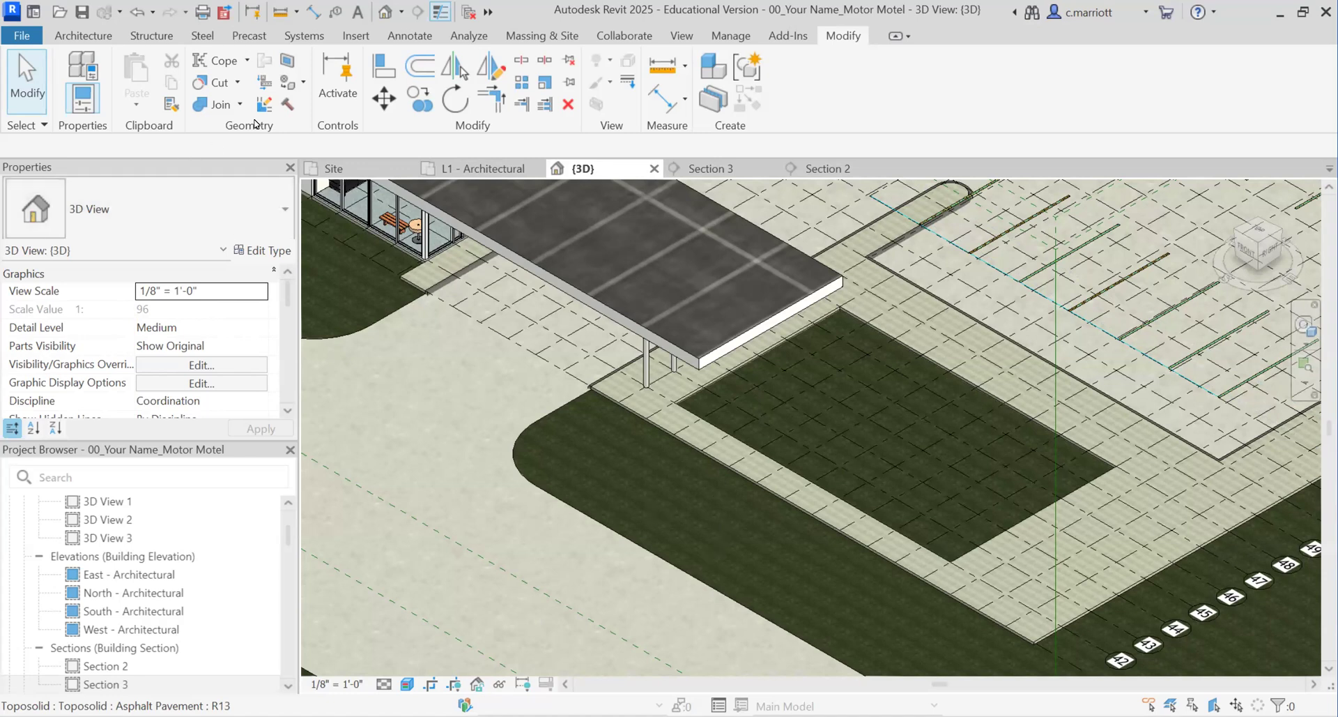
# - Start an in-place mass named Mass 1 and set the 3D view's display style to Wireframe
pyautogui.click(533, 37)
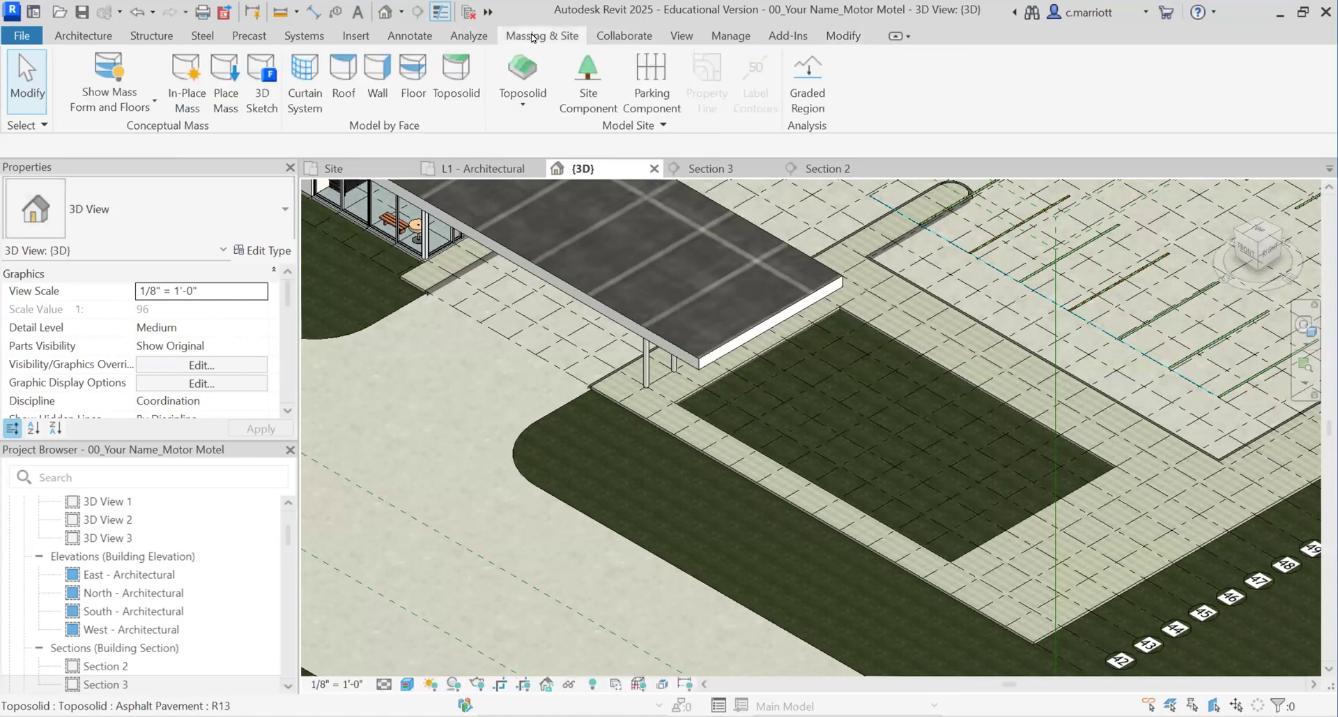
pyautogui.click(185, 77)
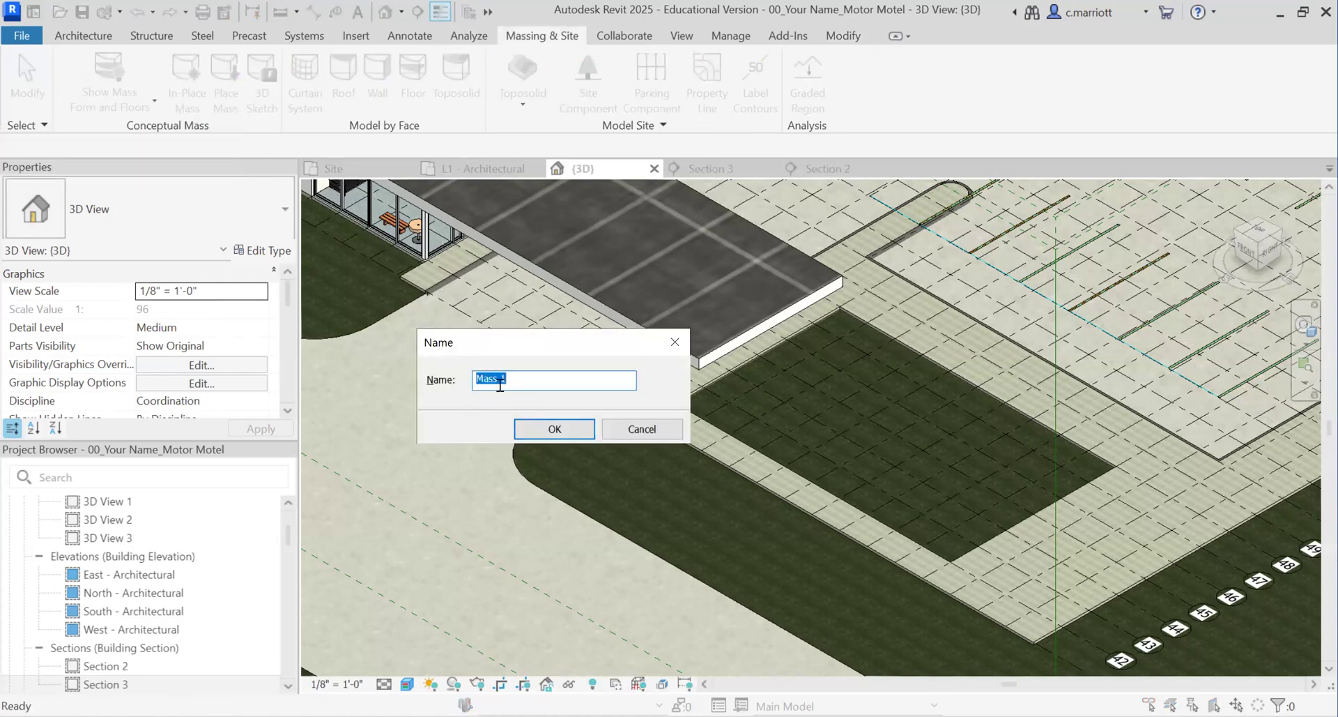
pyautogui.click(545, 436)
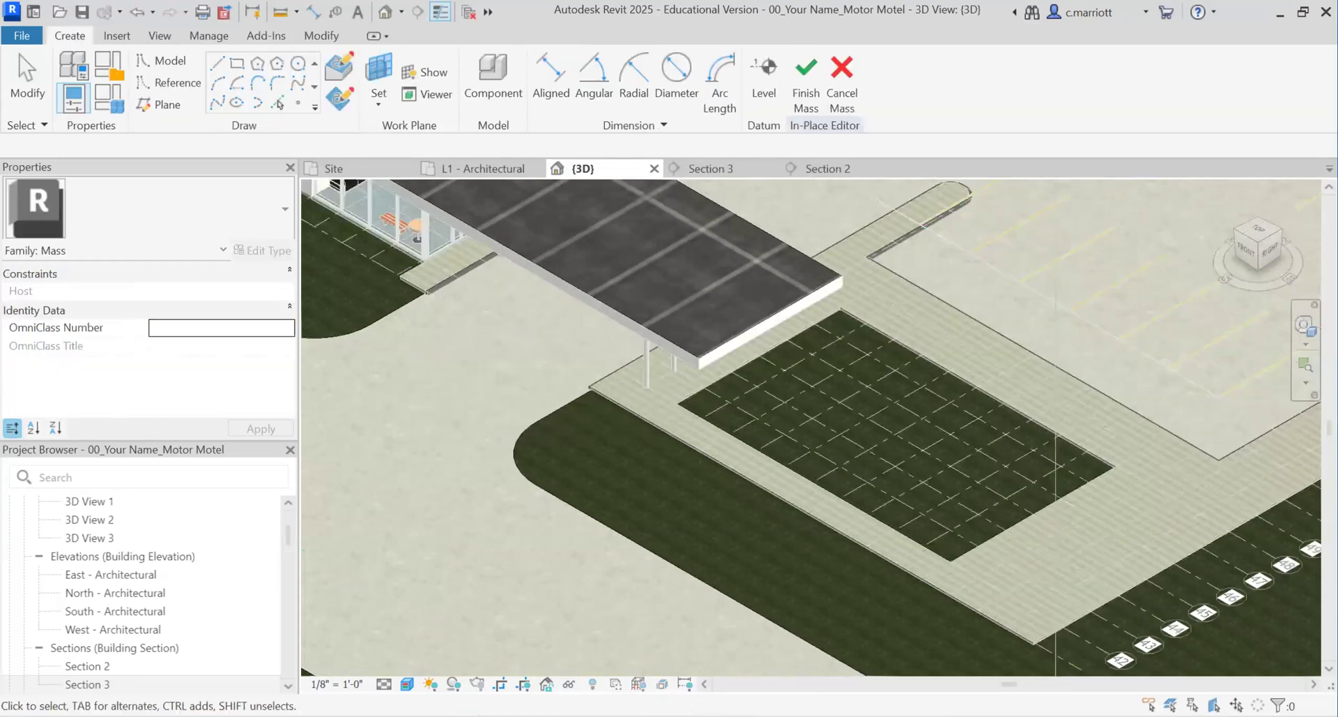
pyautogui.click(407, 684)
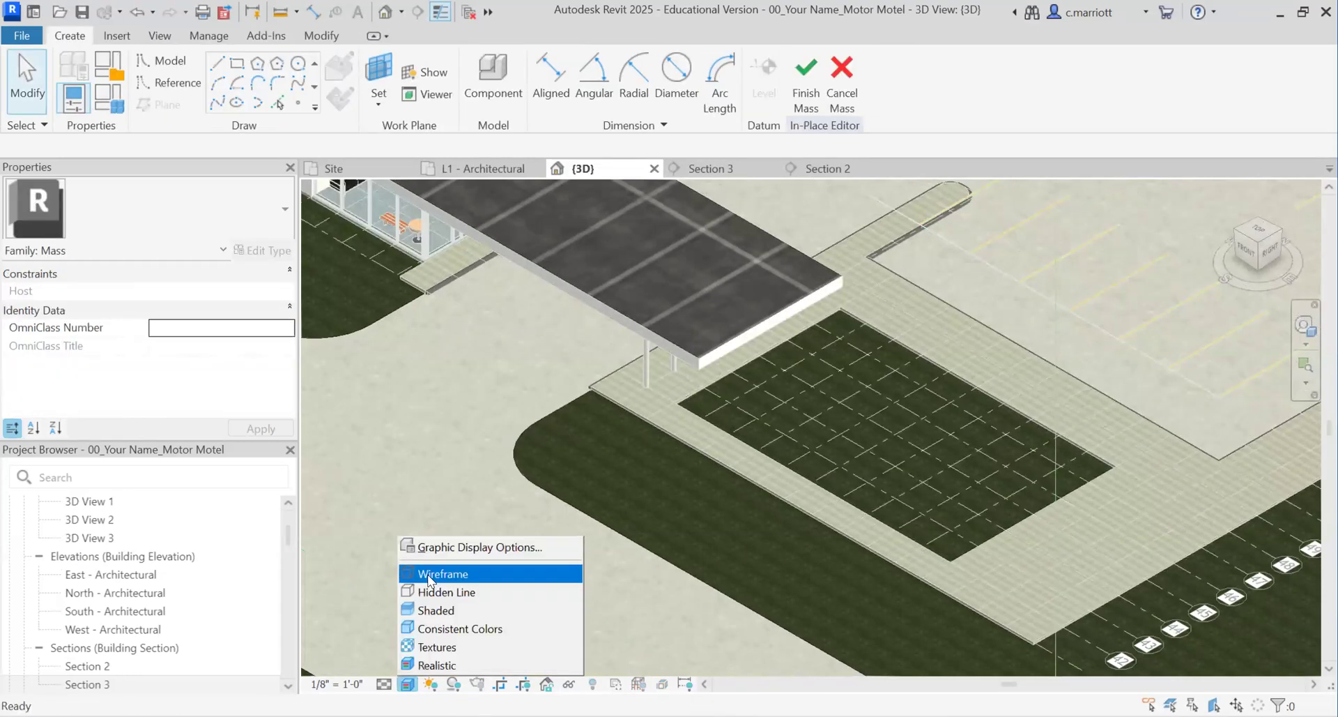
pyautogui.click(428, 574)
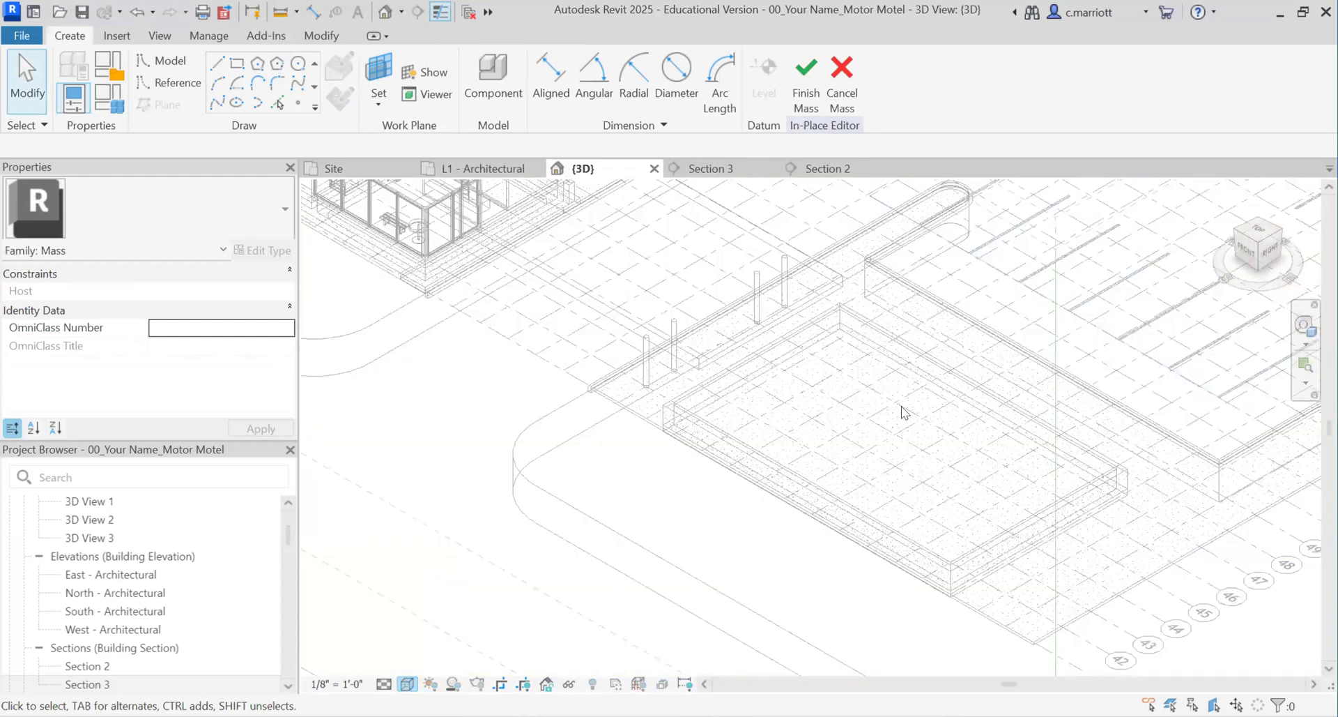
# - Sketch a rectangle on level L1 between opposite inner top corners of the pool's Concrete 12" walls
pyautogui.click(237, 64)
pyautogui.scroll(4, 672, 407)
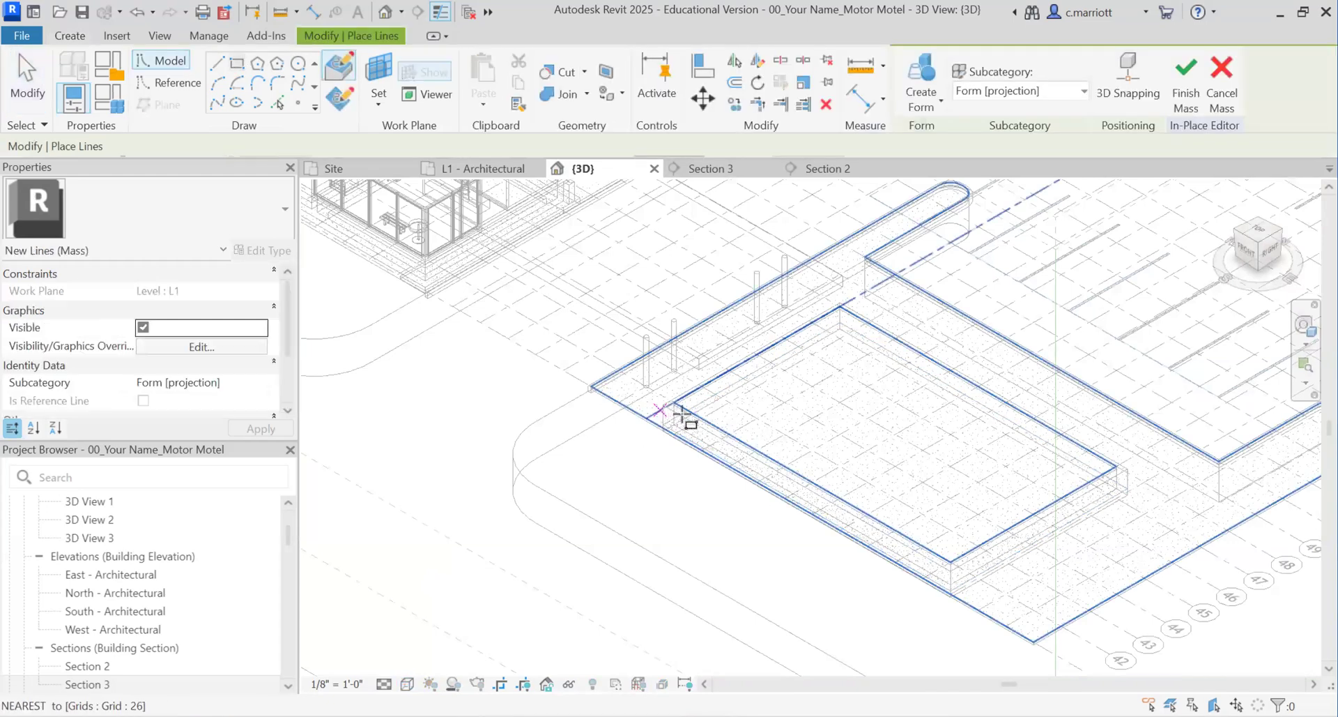
pyautogui.scroll(2, 669, 396)
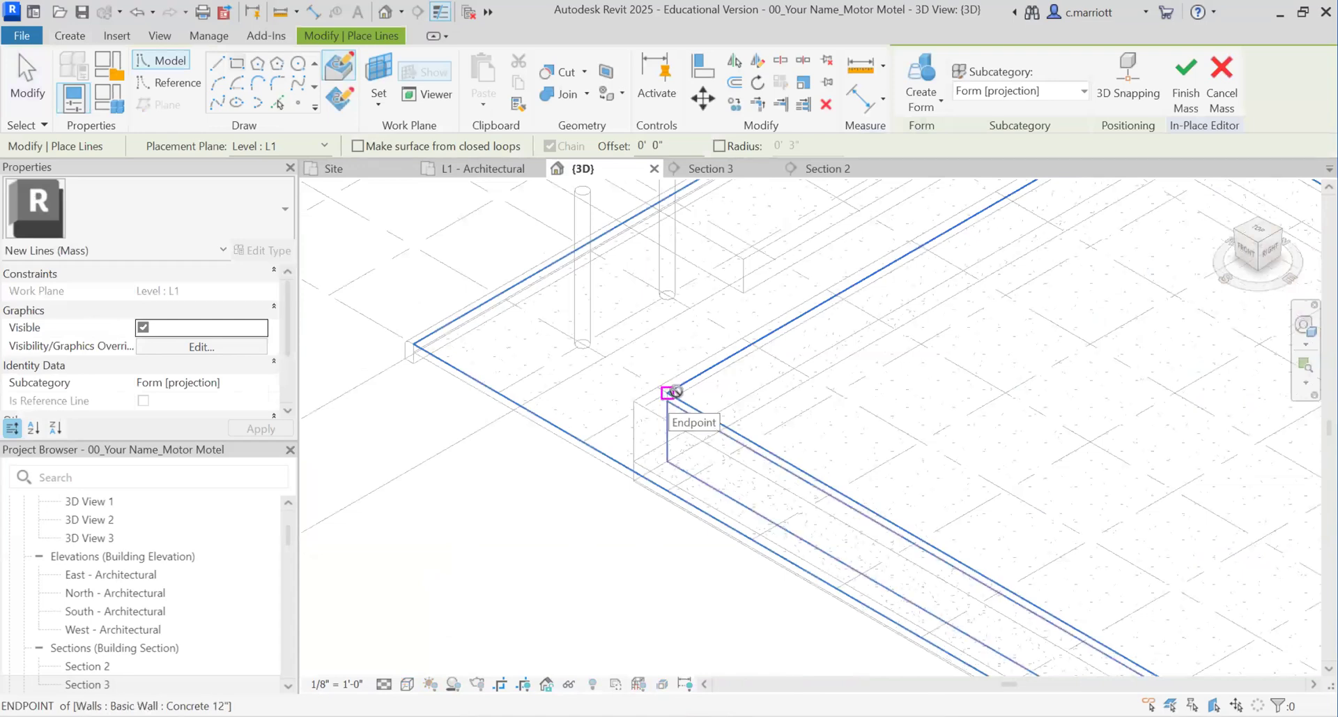
pyautogui.click(668, 394)
pyautogui.scroll(-4, 722, 457)
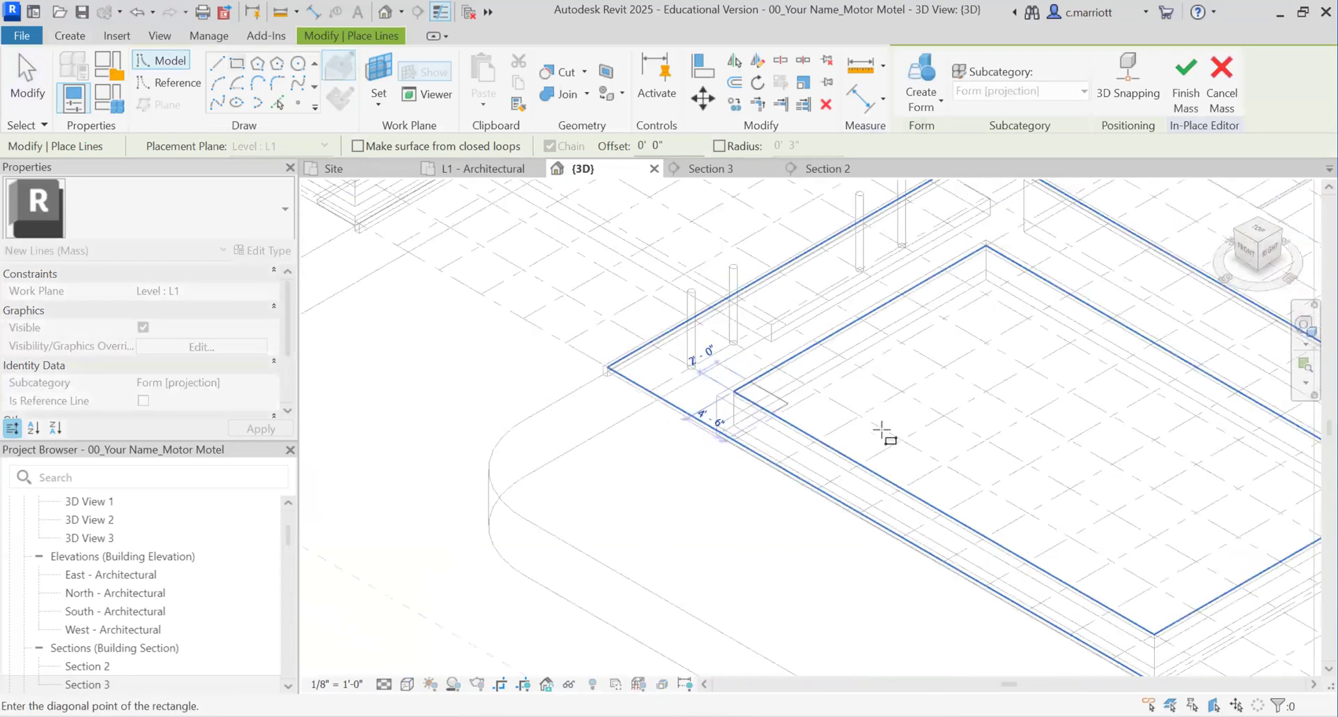
pyautogui.scroll(-3, 999, 427)
pyautogui.moveTo(787, 398); pyautogui.dragTo(751, 389, button='middle')
pyautogui.scroll(5, 941, 395)
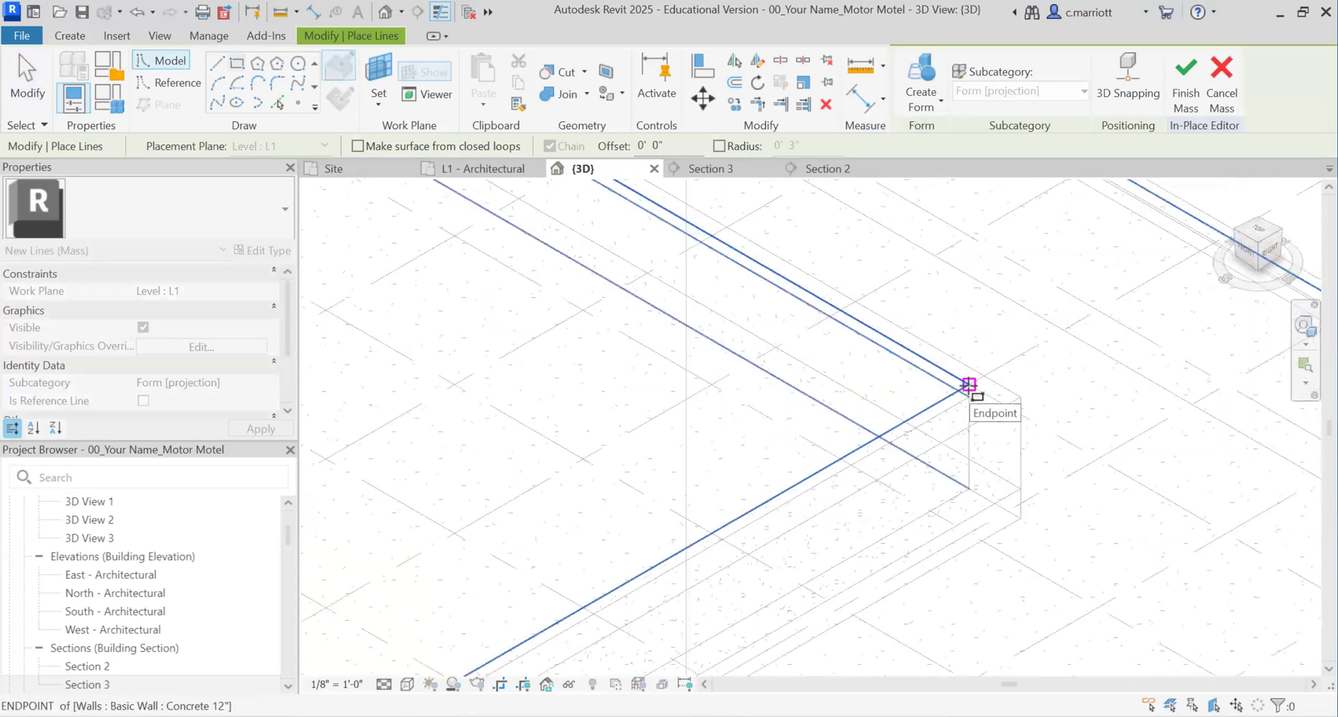
pyautogui.click(969, 393)
pyautogui.scroll(2, 934, 395)
pyautogui.scroll(-2, 934, 395)
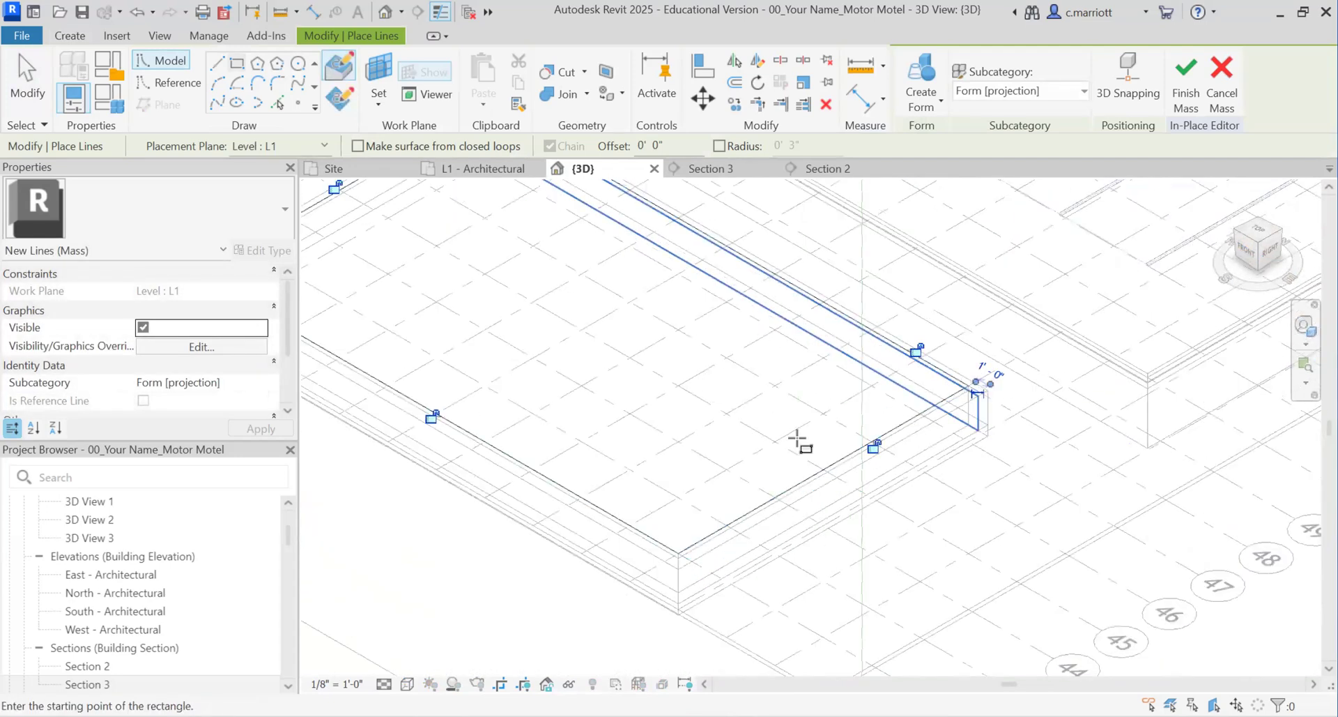
pyautogui.scroll(-2, 1027, 224)
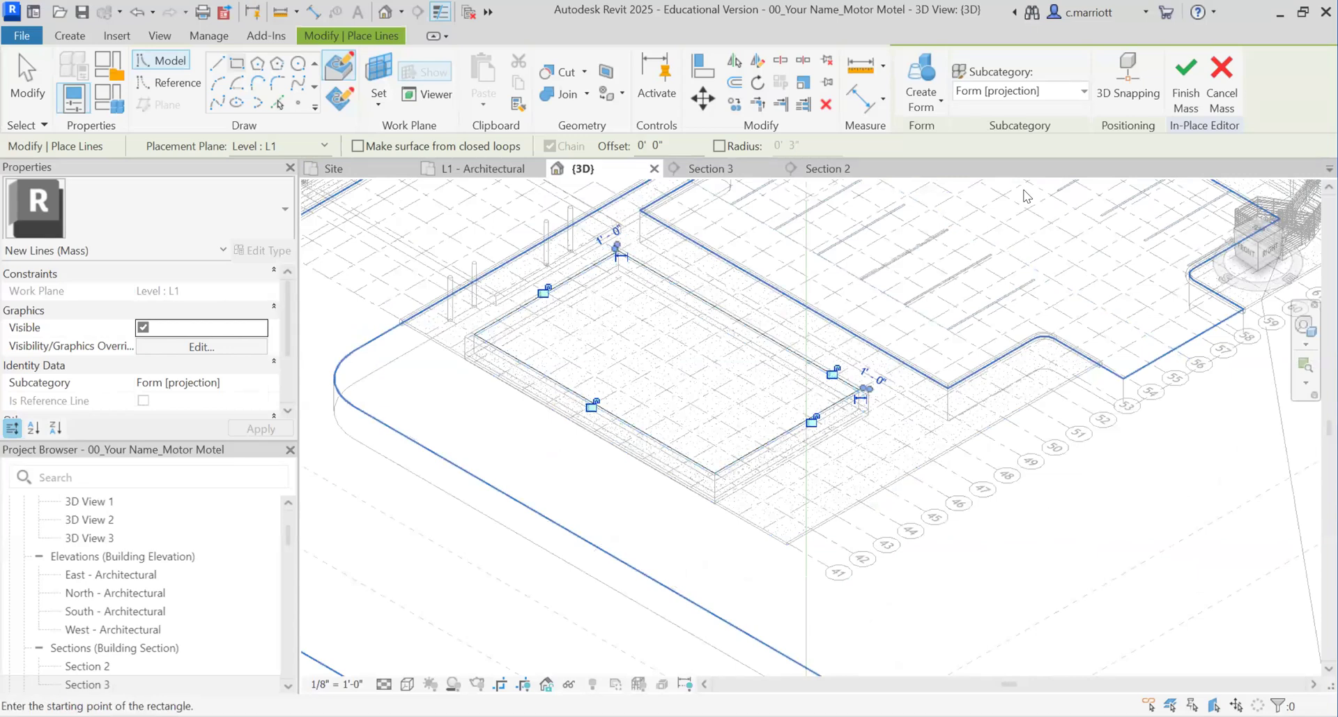
# - Create a void form from the rectangle inside the pool walls and set its depth to 4' 6"
pyautogui.click(939, 106)
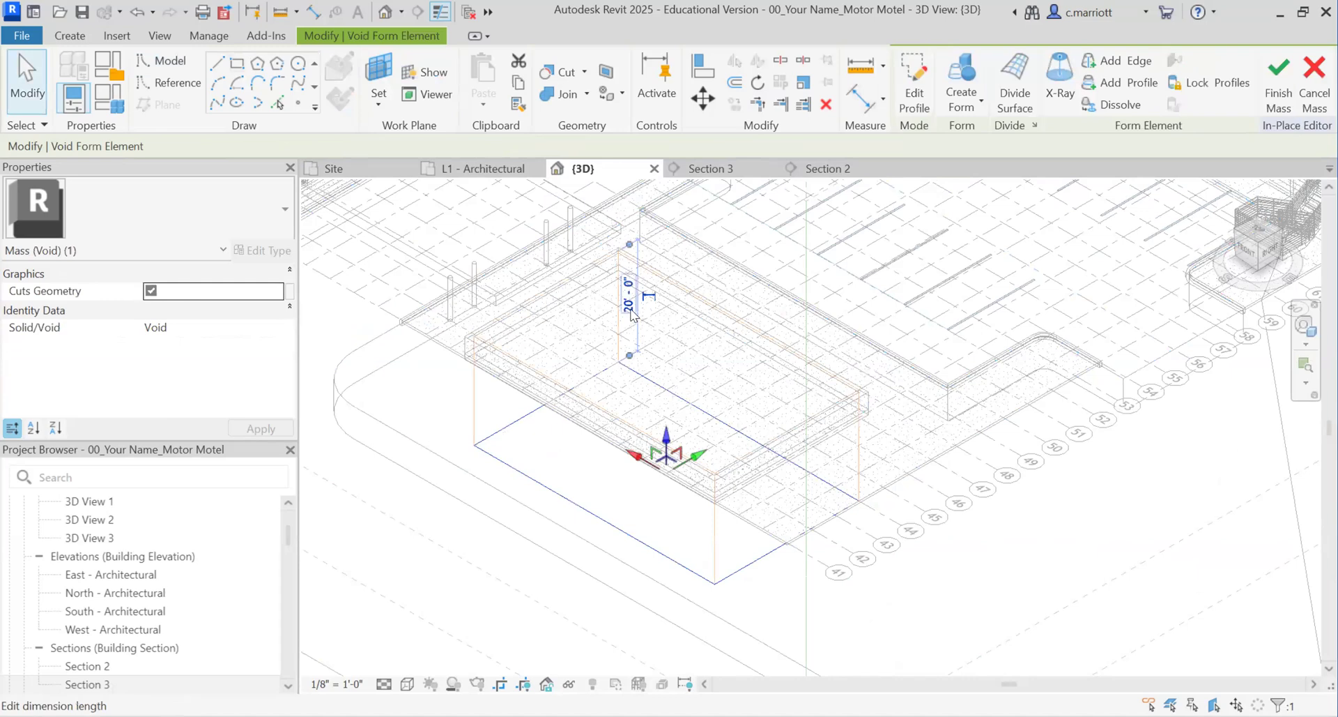
pyautogui.click(631, 315)
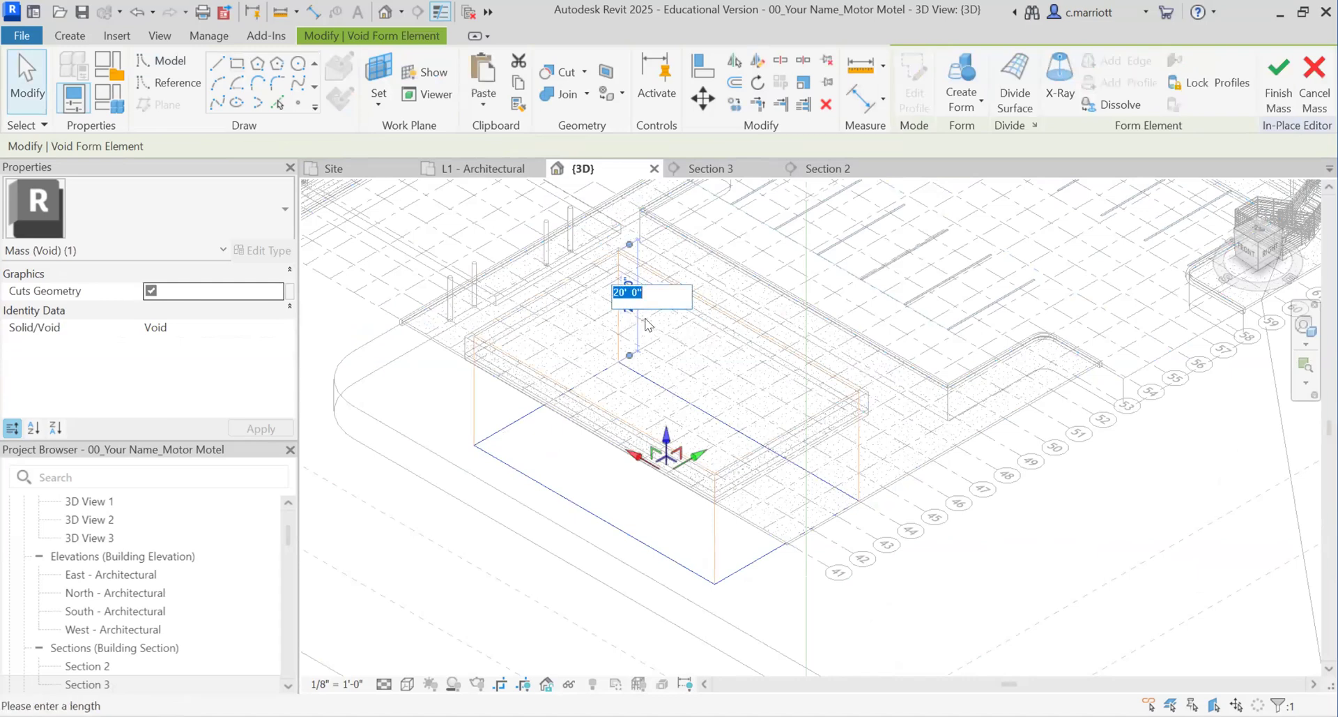
pyautogui.write('4\'6"')
pyautogui.press('Return')
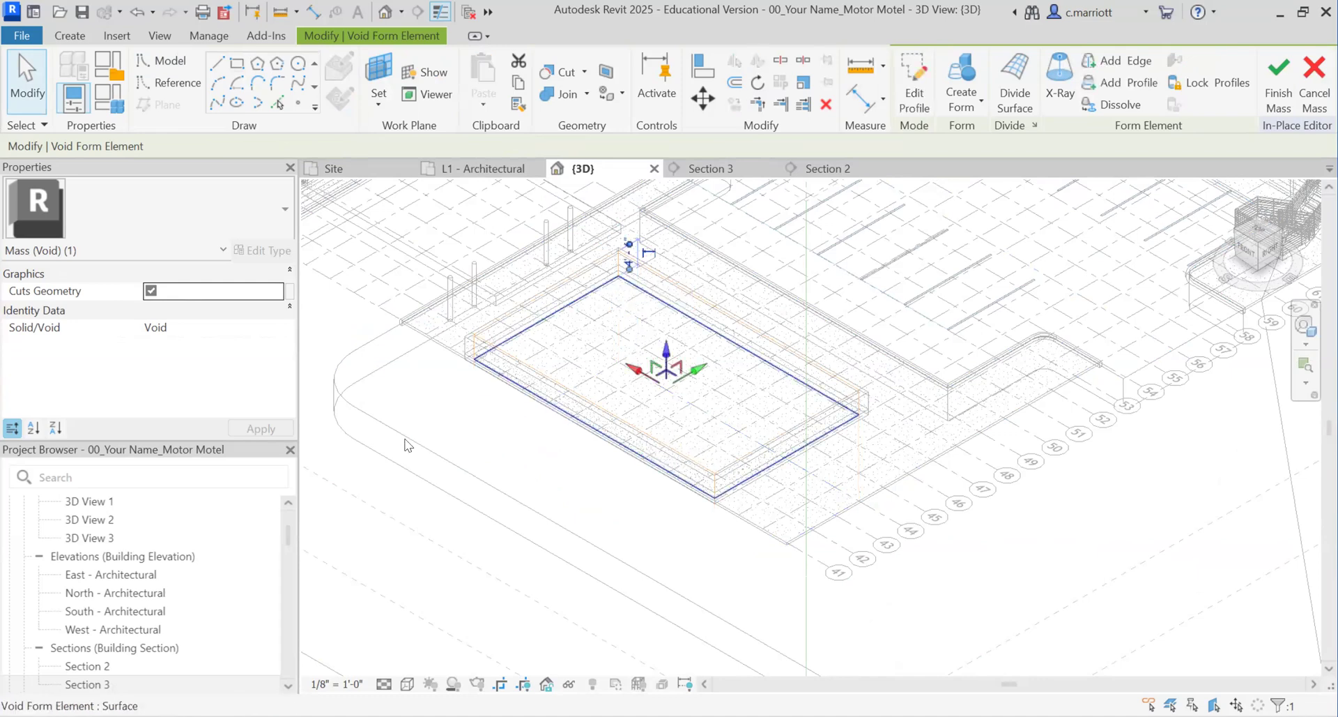
pyautogui.scroll(5, 472, 363)
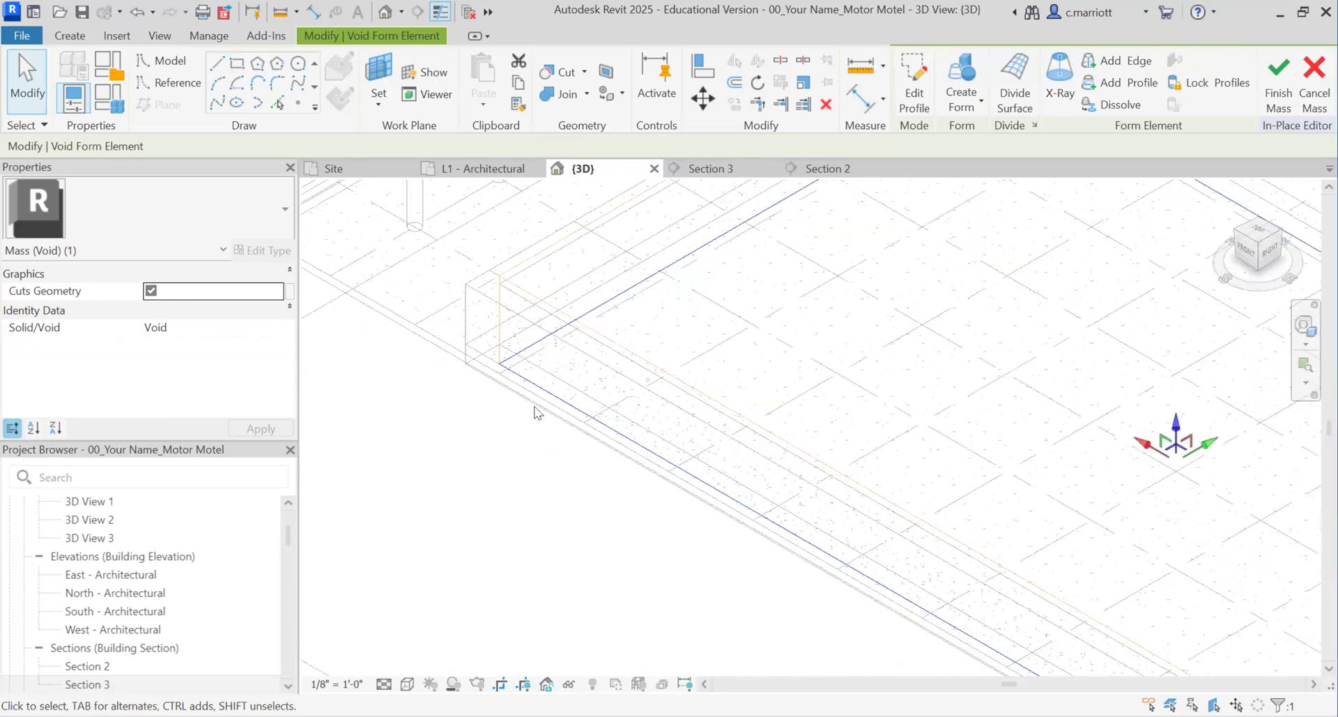
pyautogui.scroll(2, 535, 411)
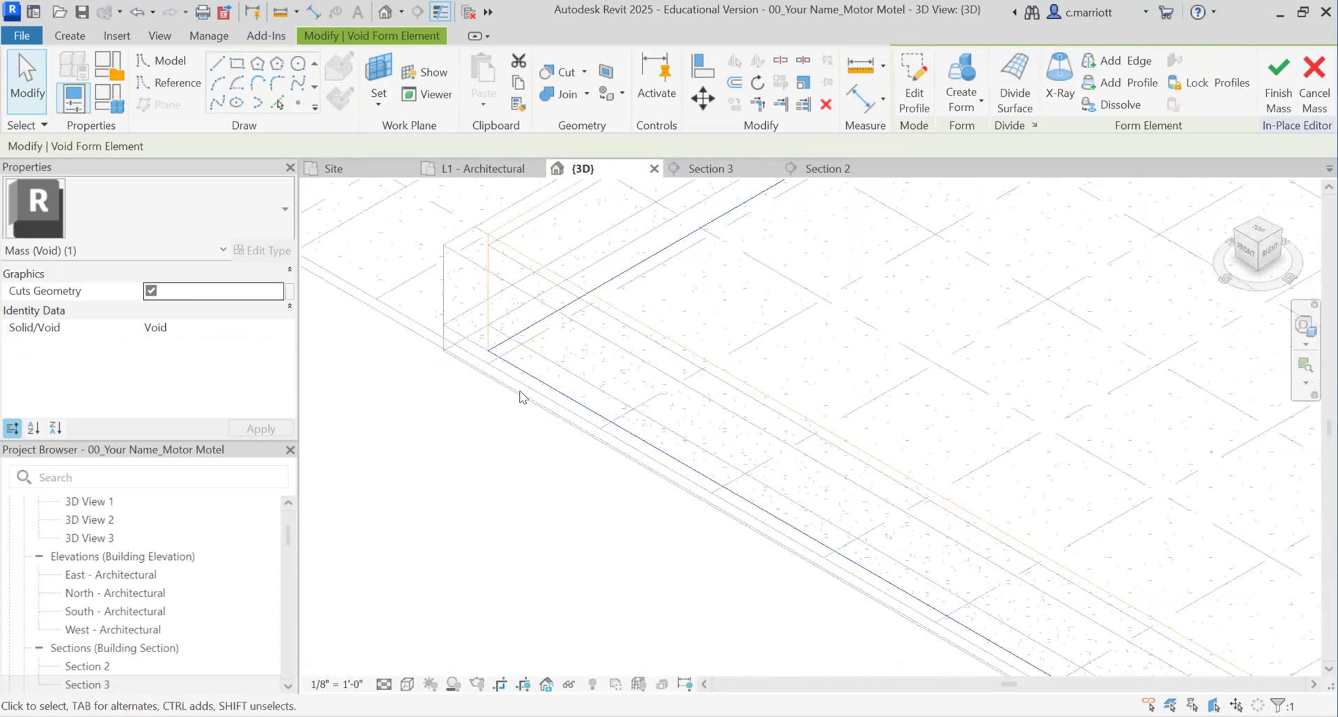
pyautogui.scroll(-6, 526, 417)
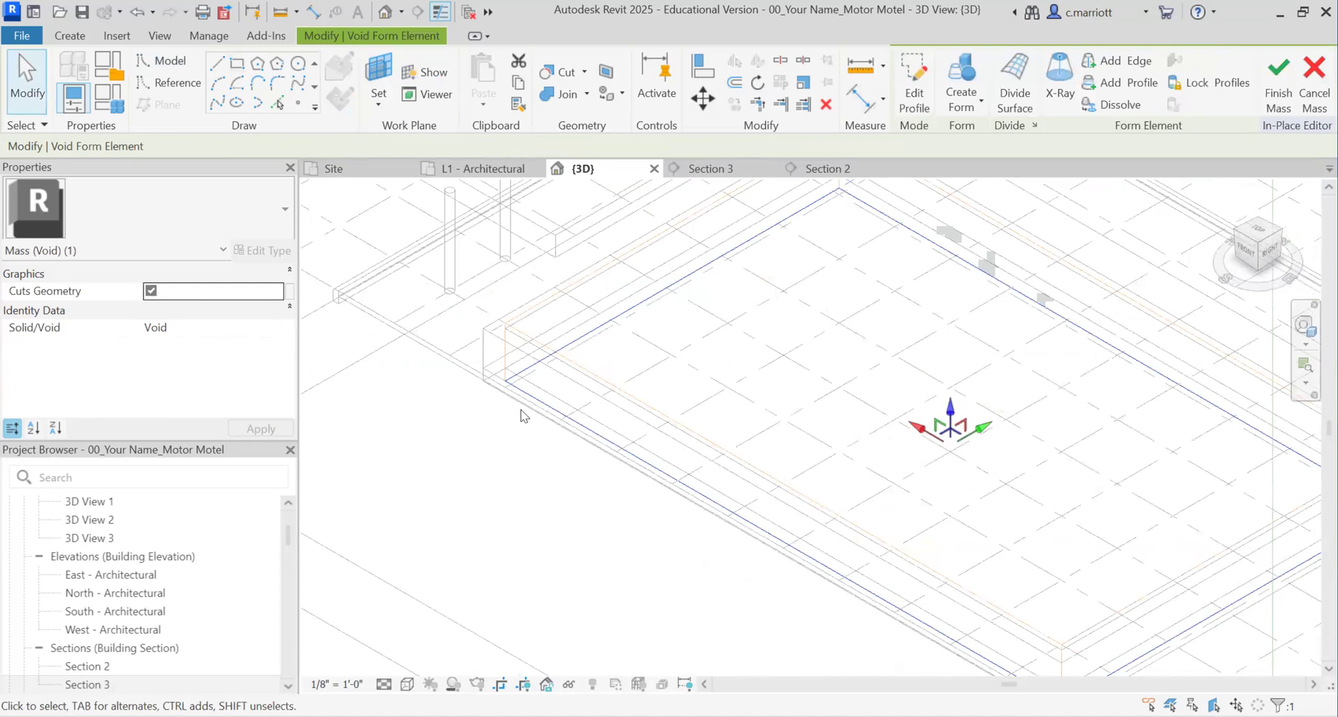
pyautogui.scroll(-3, 803, 423)
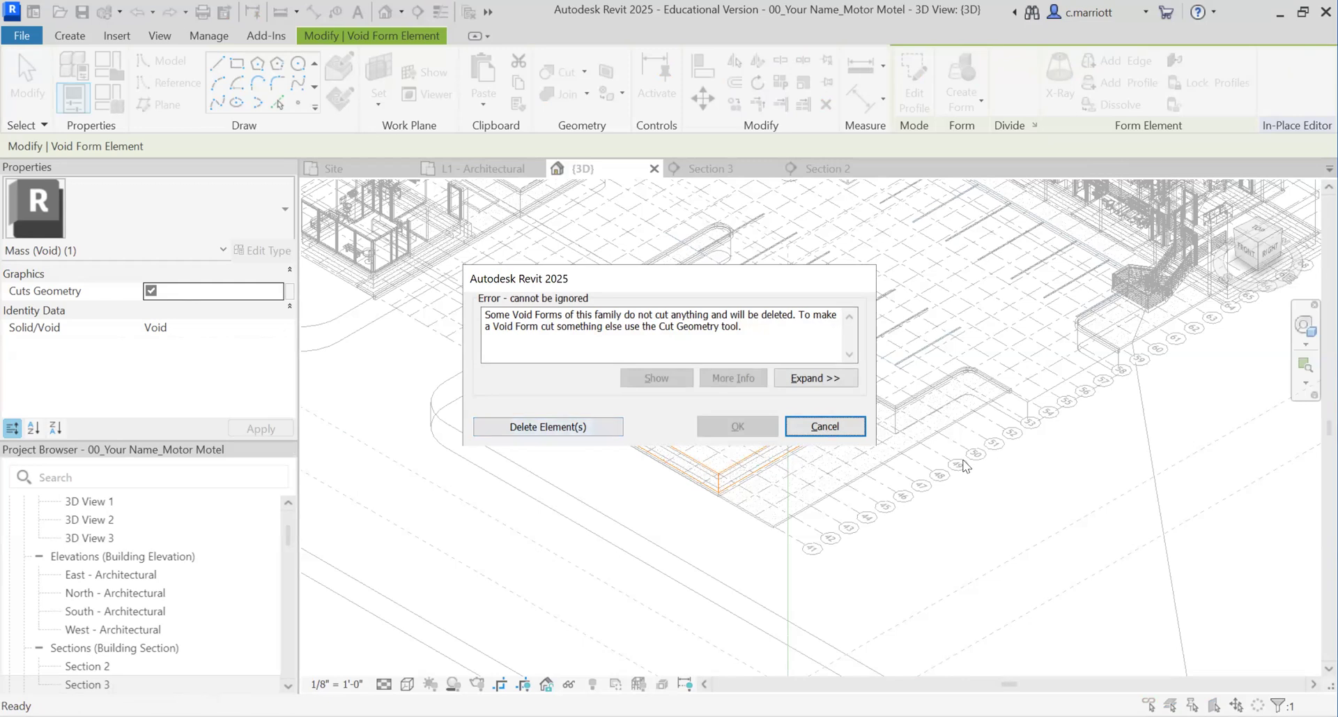
# - Cut the Grassland - 16" toposolid with the void form and finish the in-place mass
pyautogui.click(837, 427)
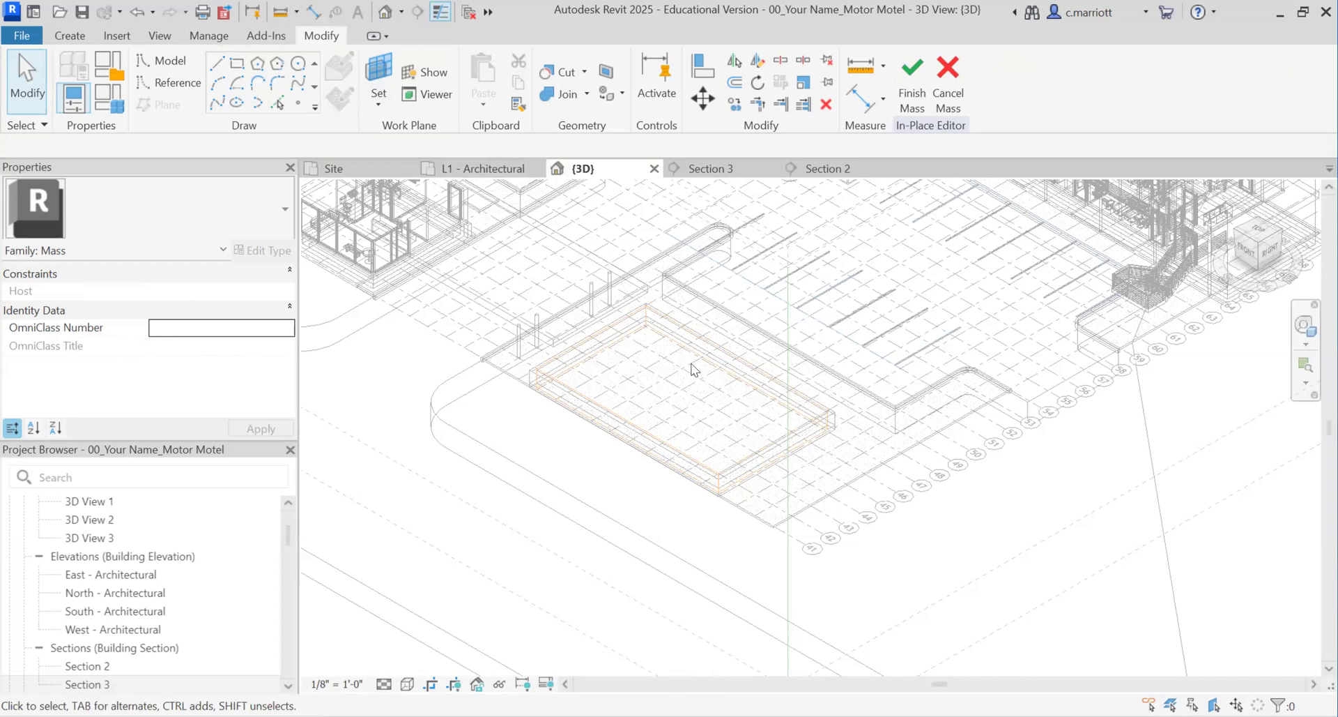
pyautogui.click(563, 78)
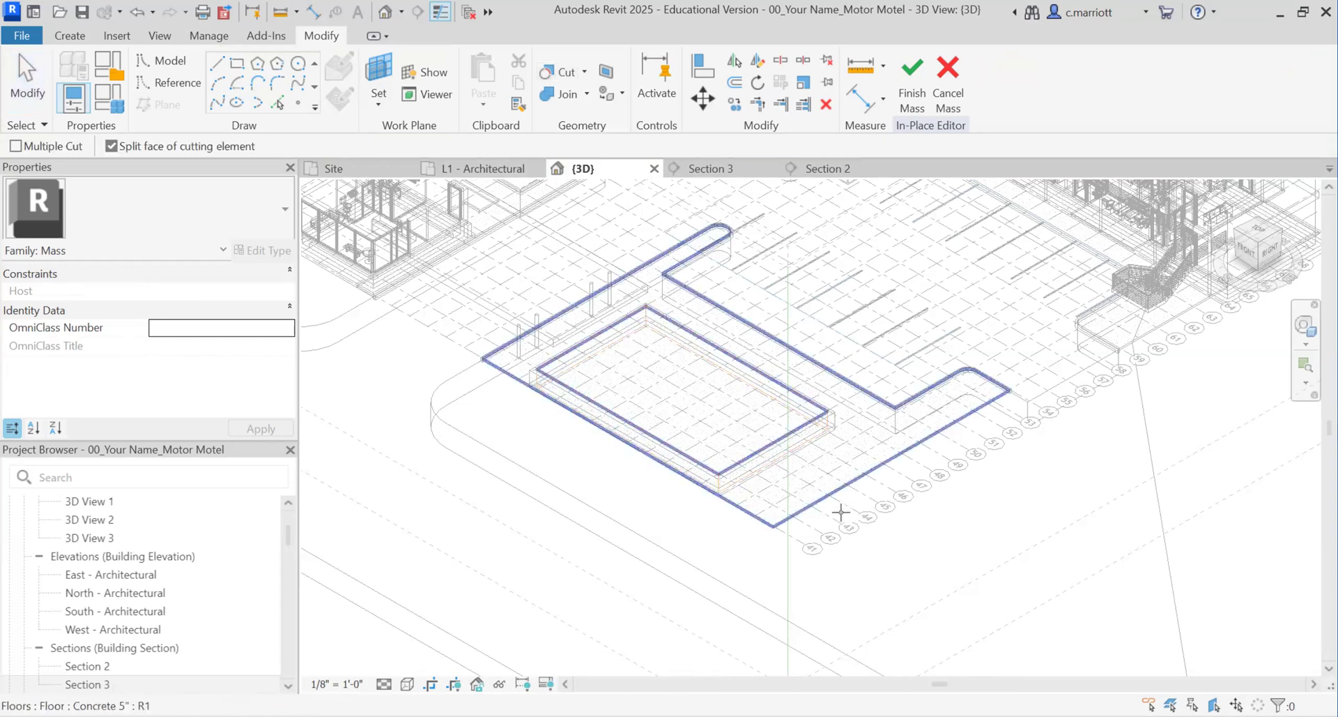
pyautogui.click(1149, 437)
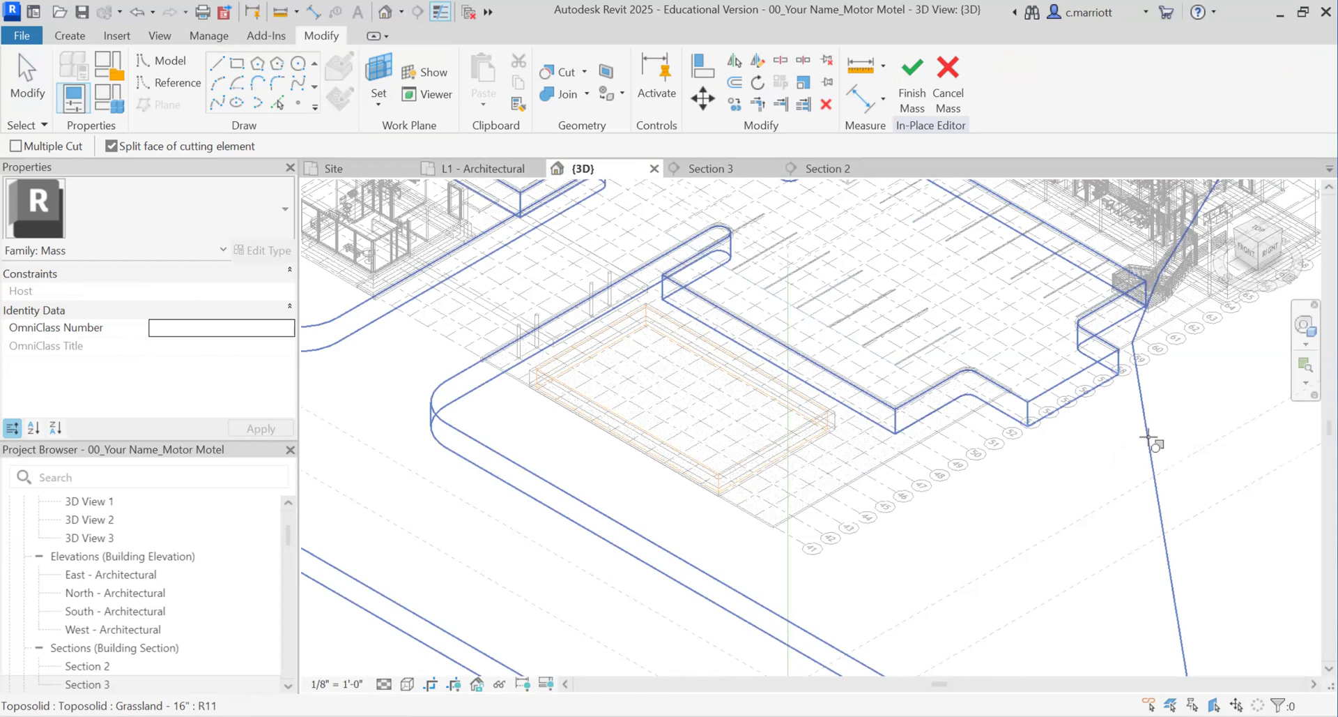
pyautogui.click(778, 447)
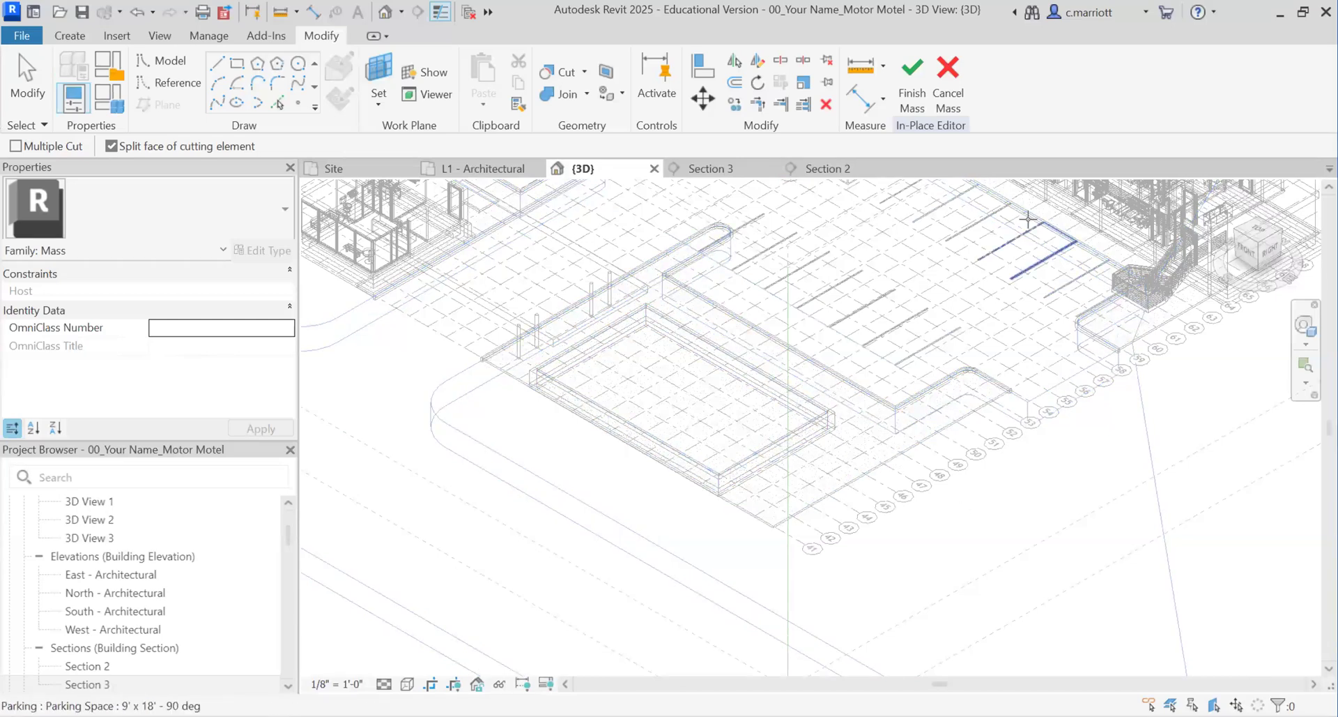
pyautogui.click(912, 100)
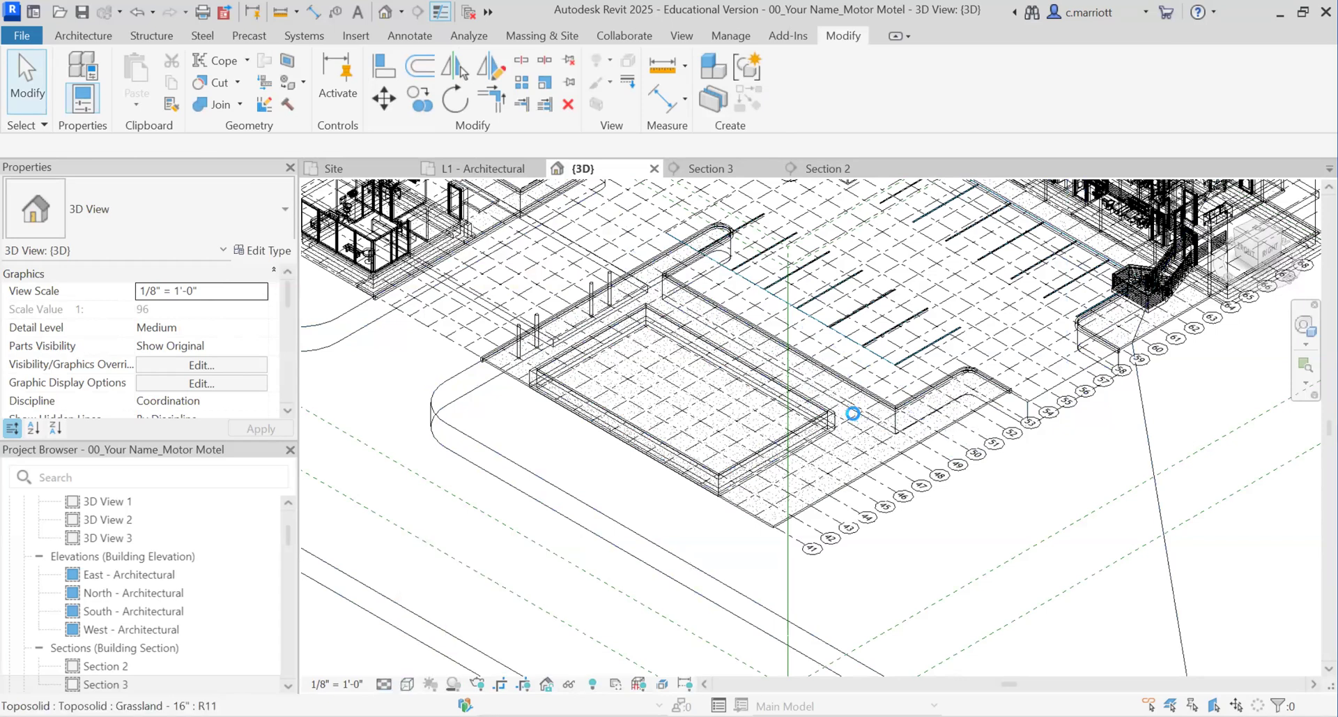
# - Examine the pool cut and the surrounding site in the textured 3D view
pyautogui.scroll(3, 690, 349)
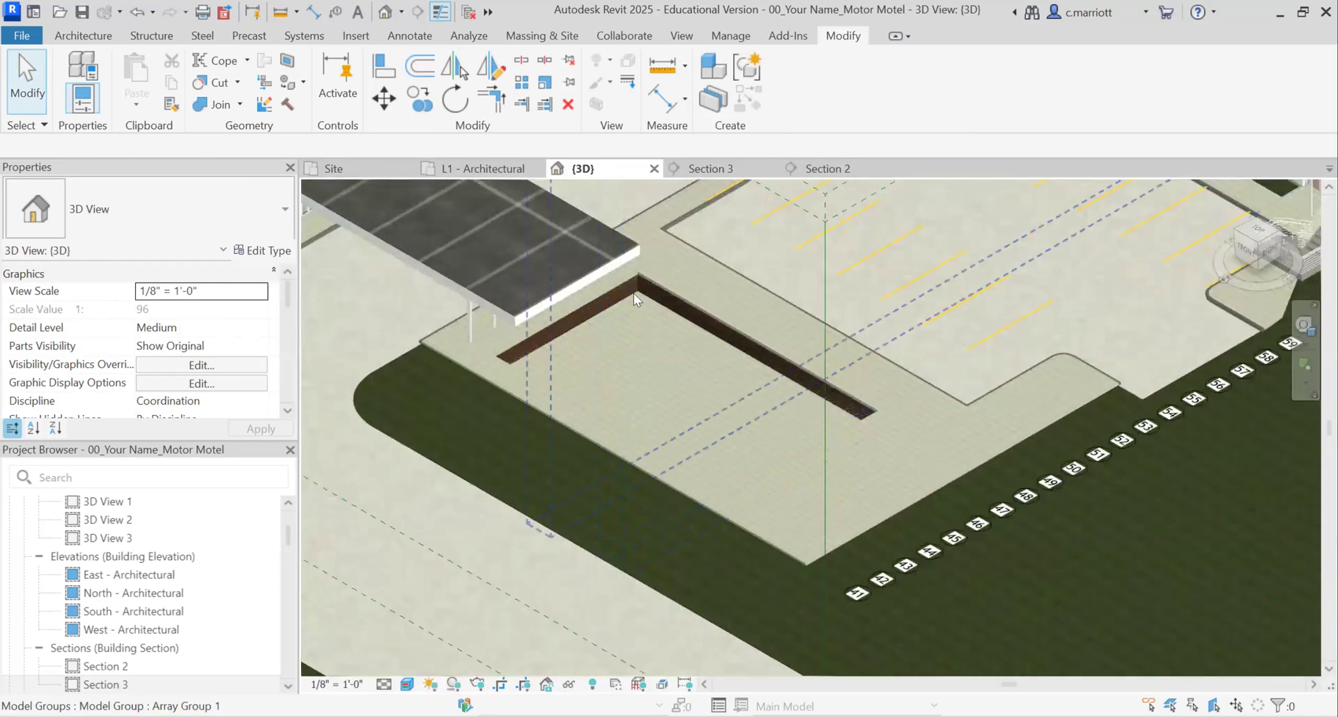
pyautogui.scroll(2, 643, 269)
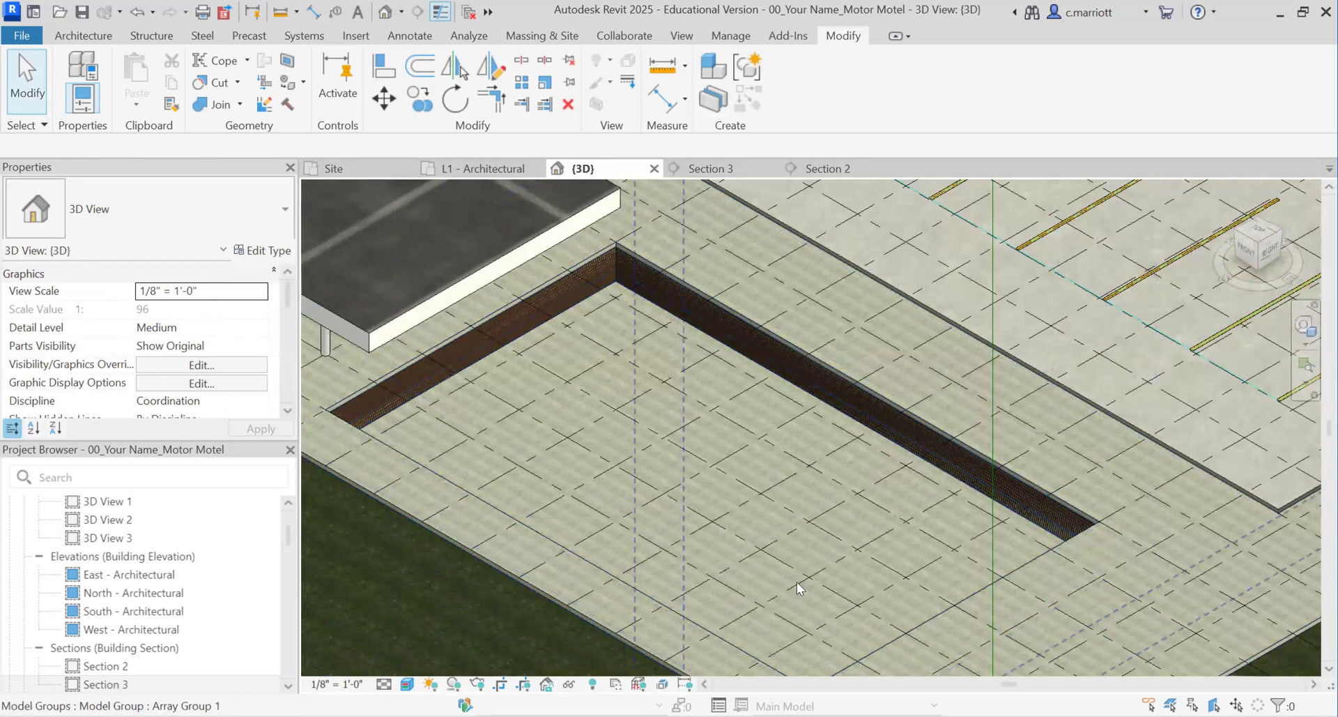
pyautogui.scroll(-4, 824, 546)
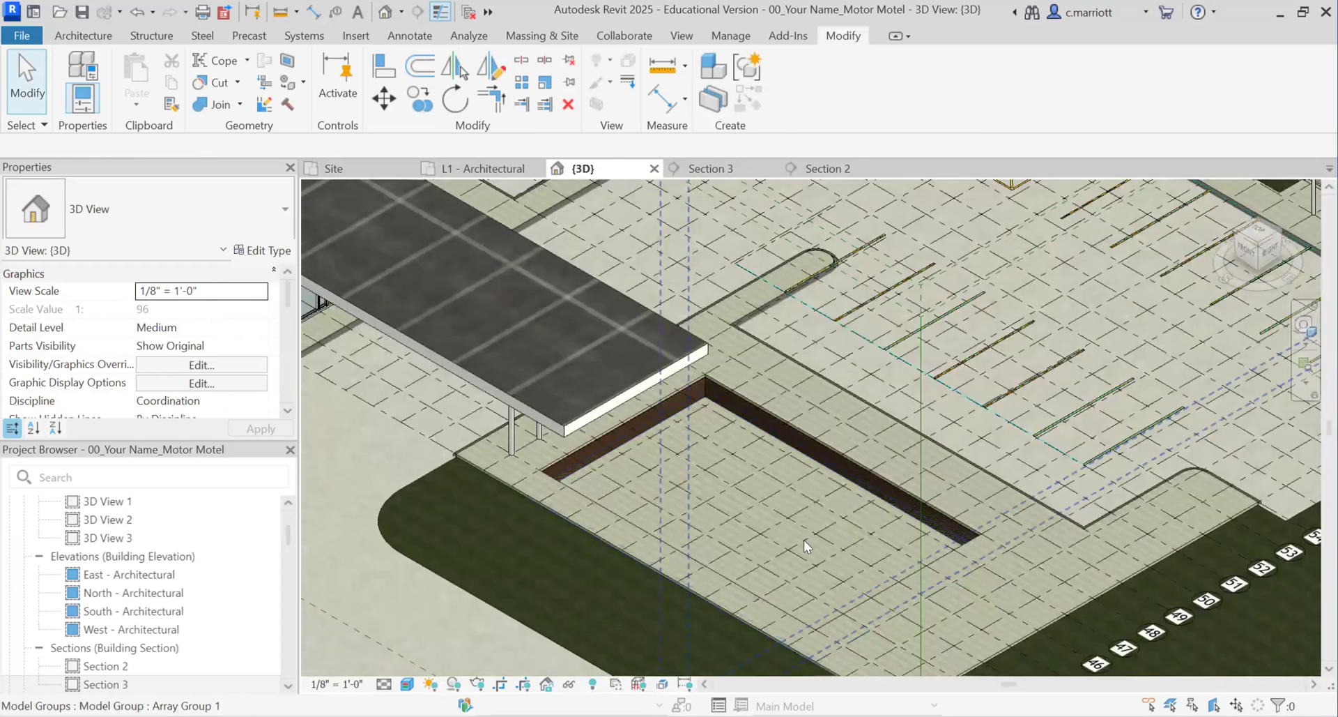
pyautogui.scroll(1, 805, 540)
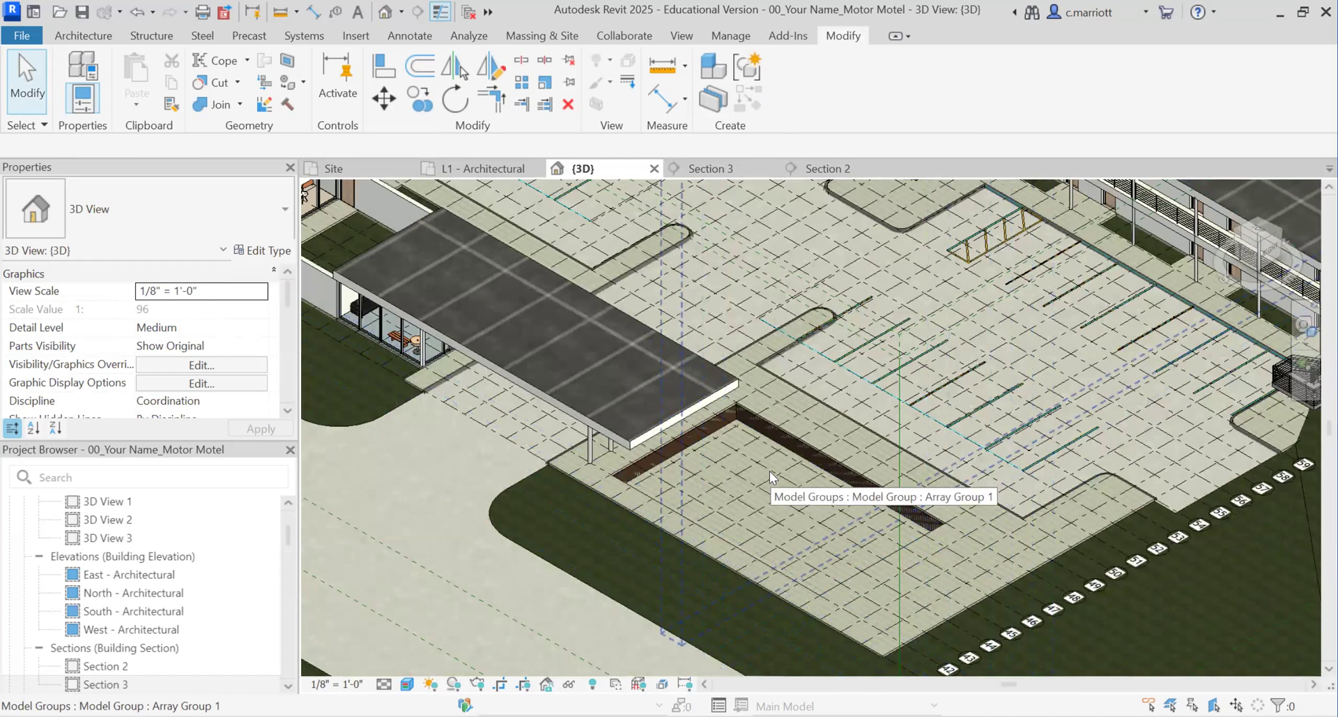
pyautogui.scroll(-2, 769, 471)
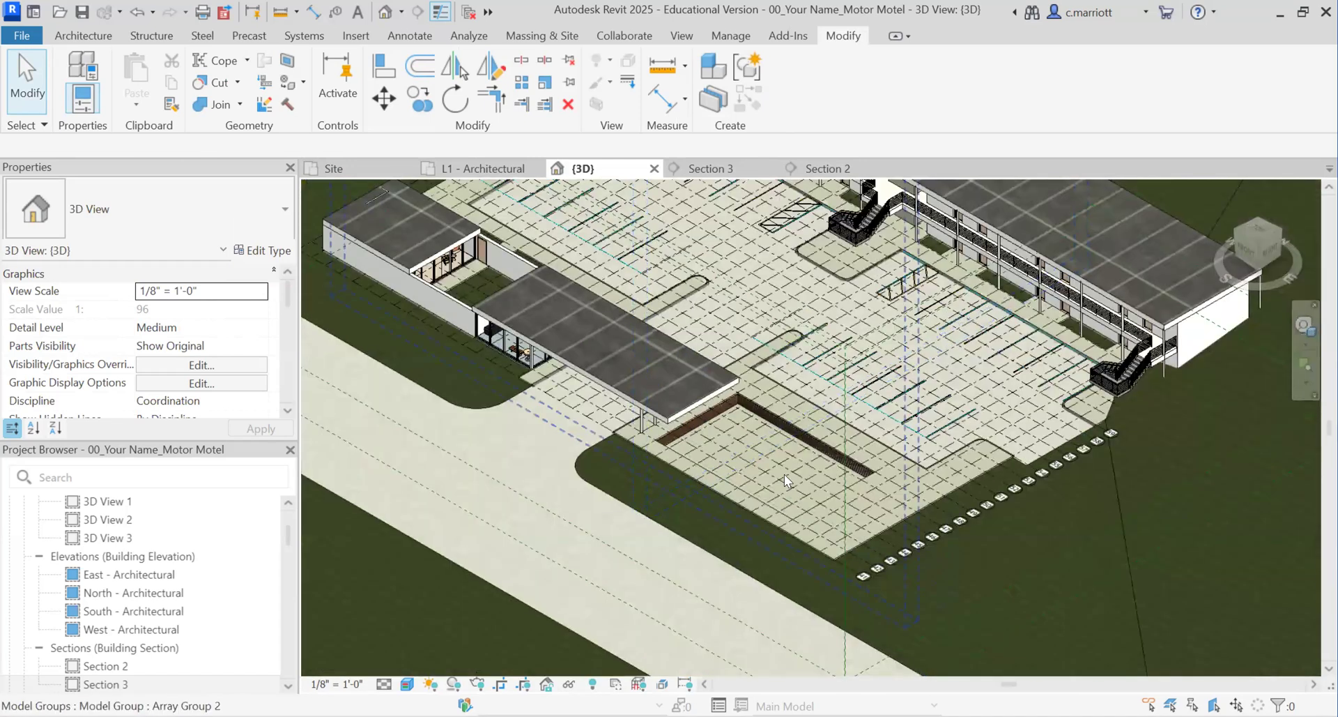
pyautogui.scroll(-5, 769, 466)
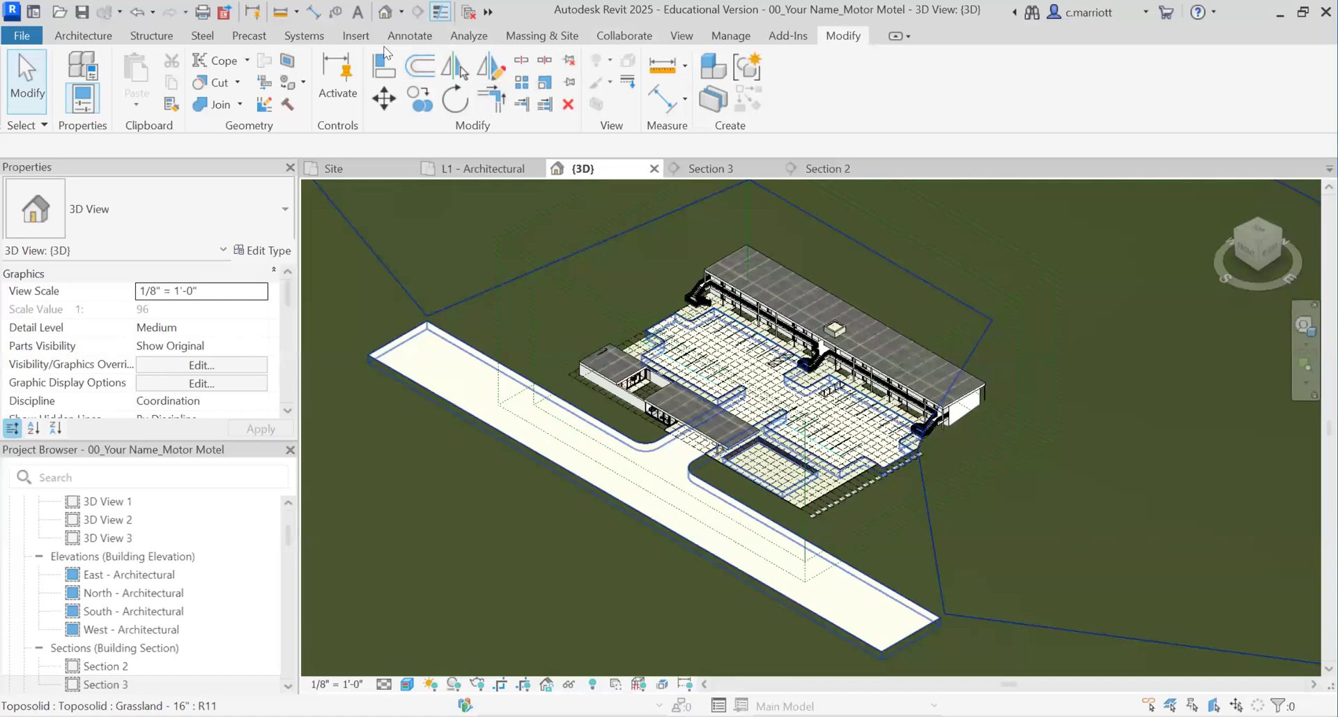
# - Open the L1 - Architectural floor plan and examine the pool area and the surrounding site layout
pyautogui.click(543, 36)
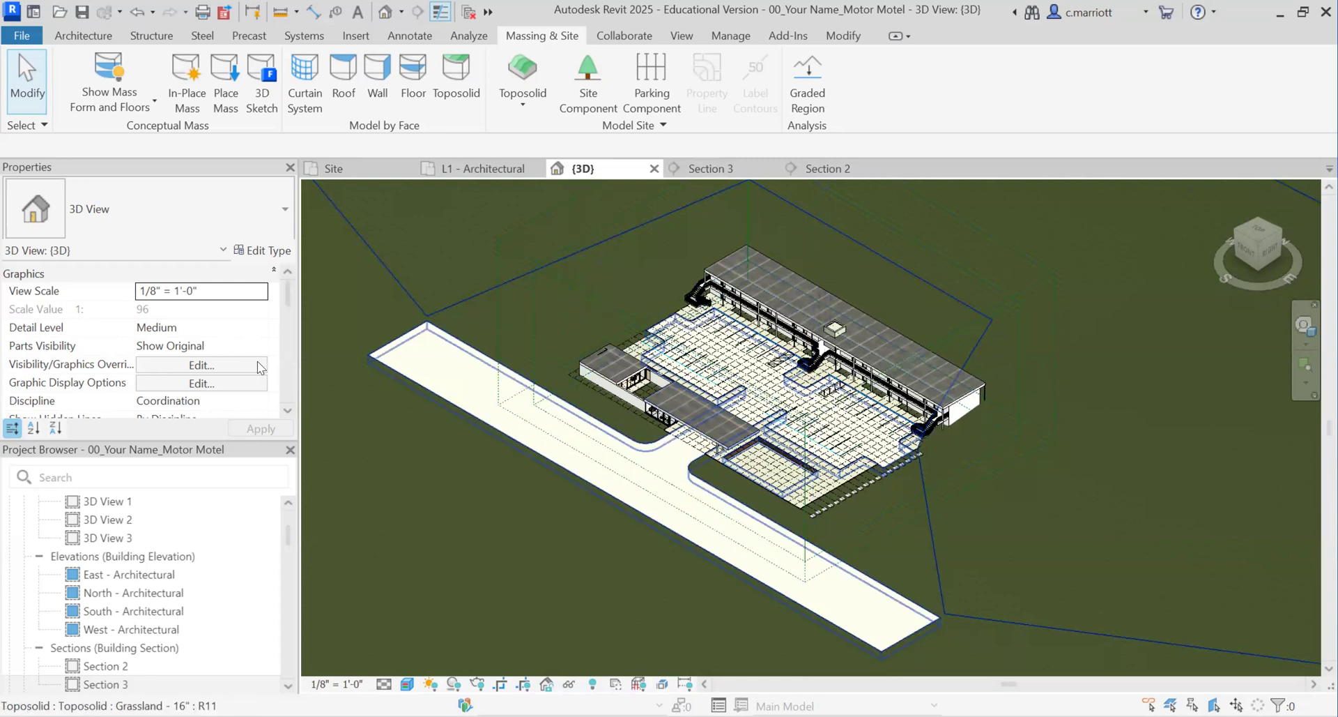
pyautogui.click(481, 168)
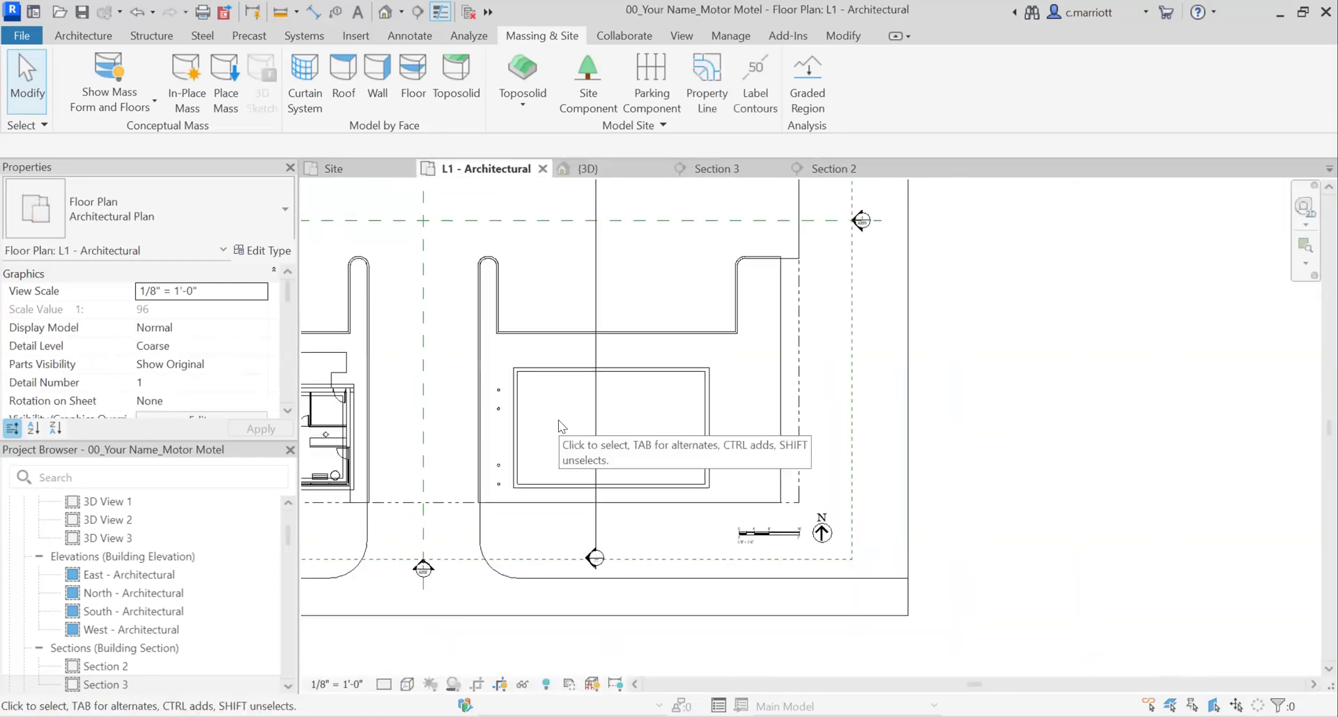
pyautogui.scroll(3, 596, 551)
pyautogui.scroll(-1, 605, 440)
pyautogui.scroll(-4, 606, 439)
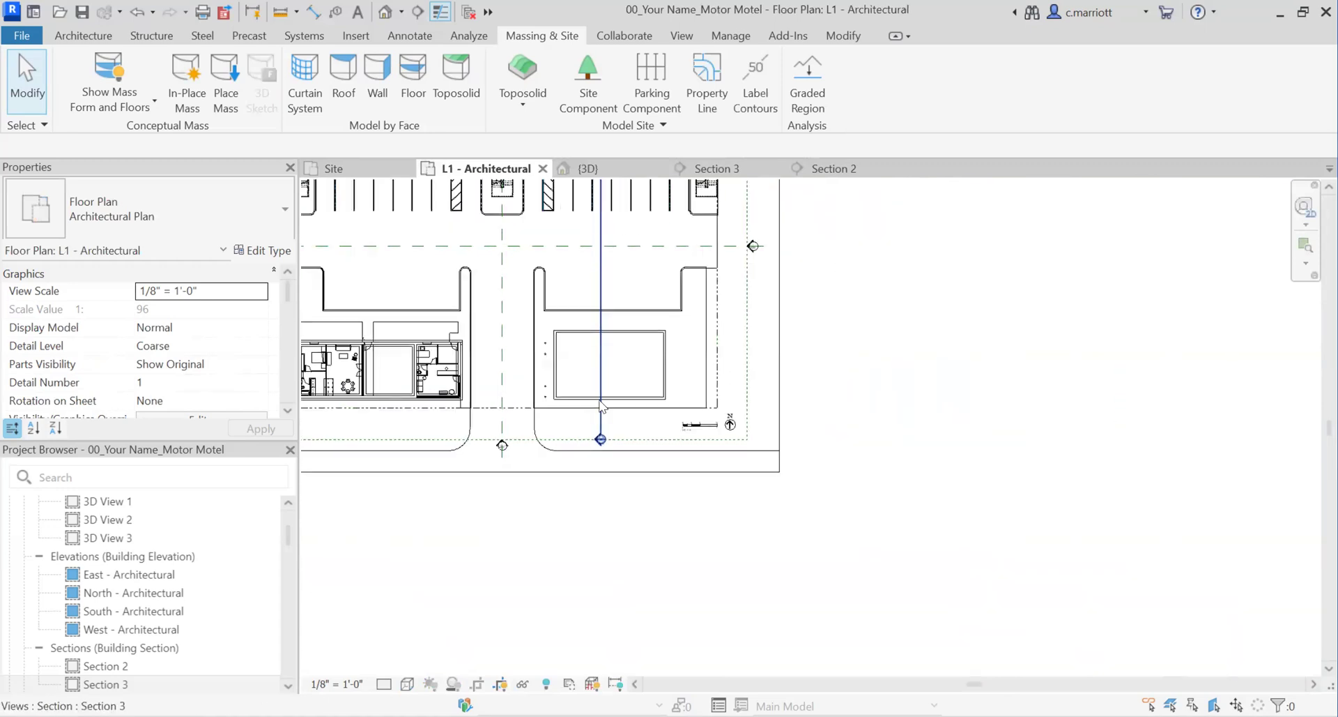
pyautogui.scroll(3, 605, 443)
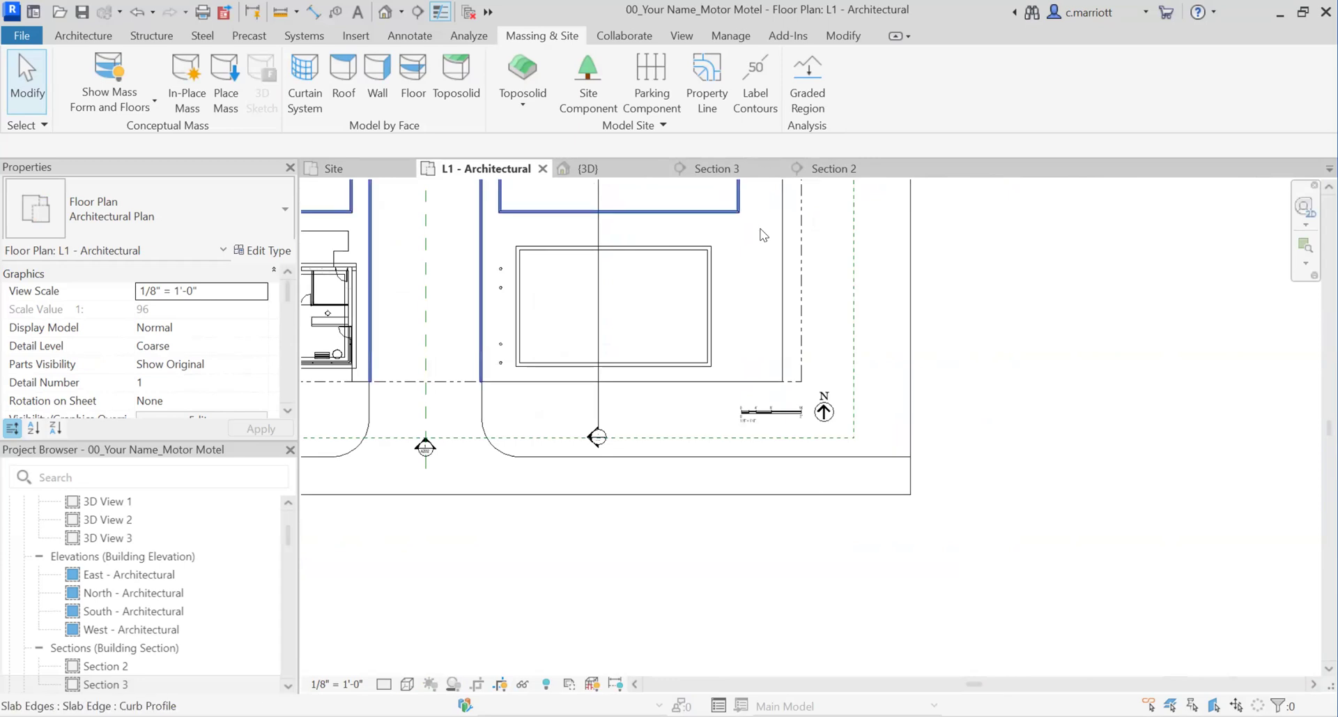
pyautogui.scroll(-5, 547, 260)
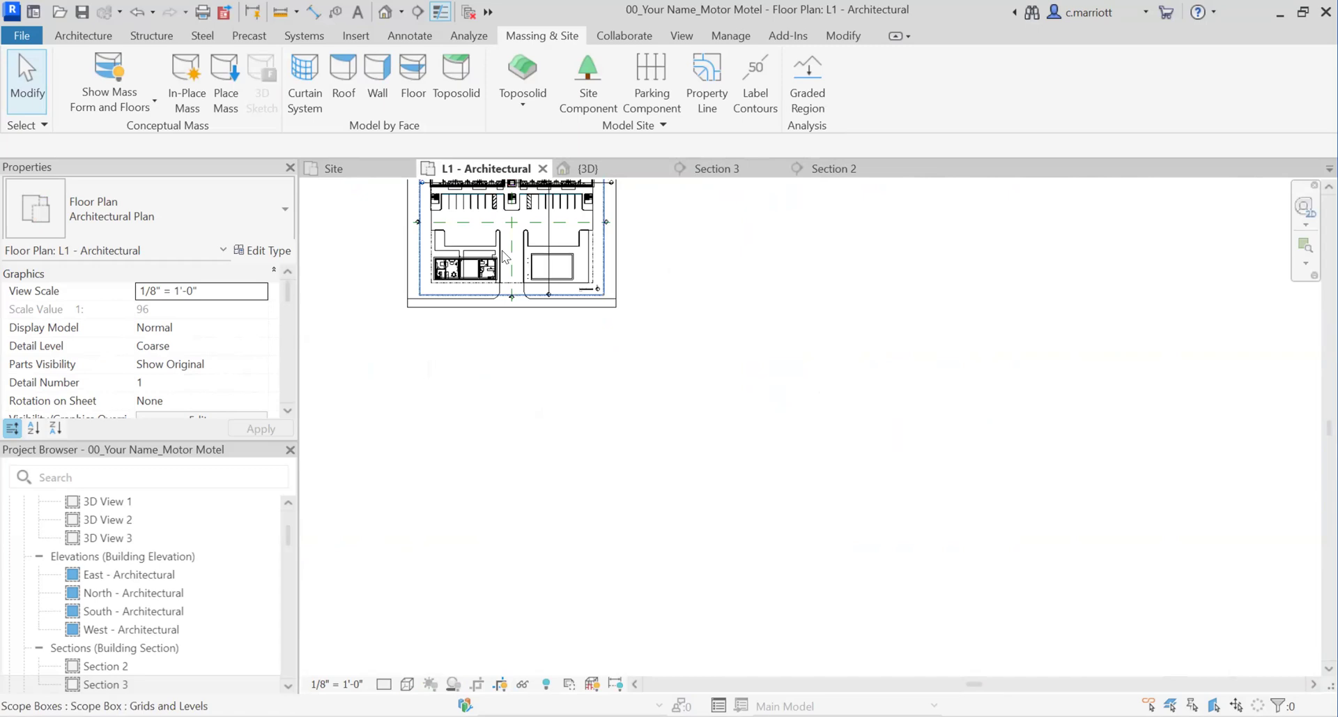
pyautogui.scroll(5, 506, 258)
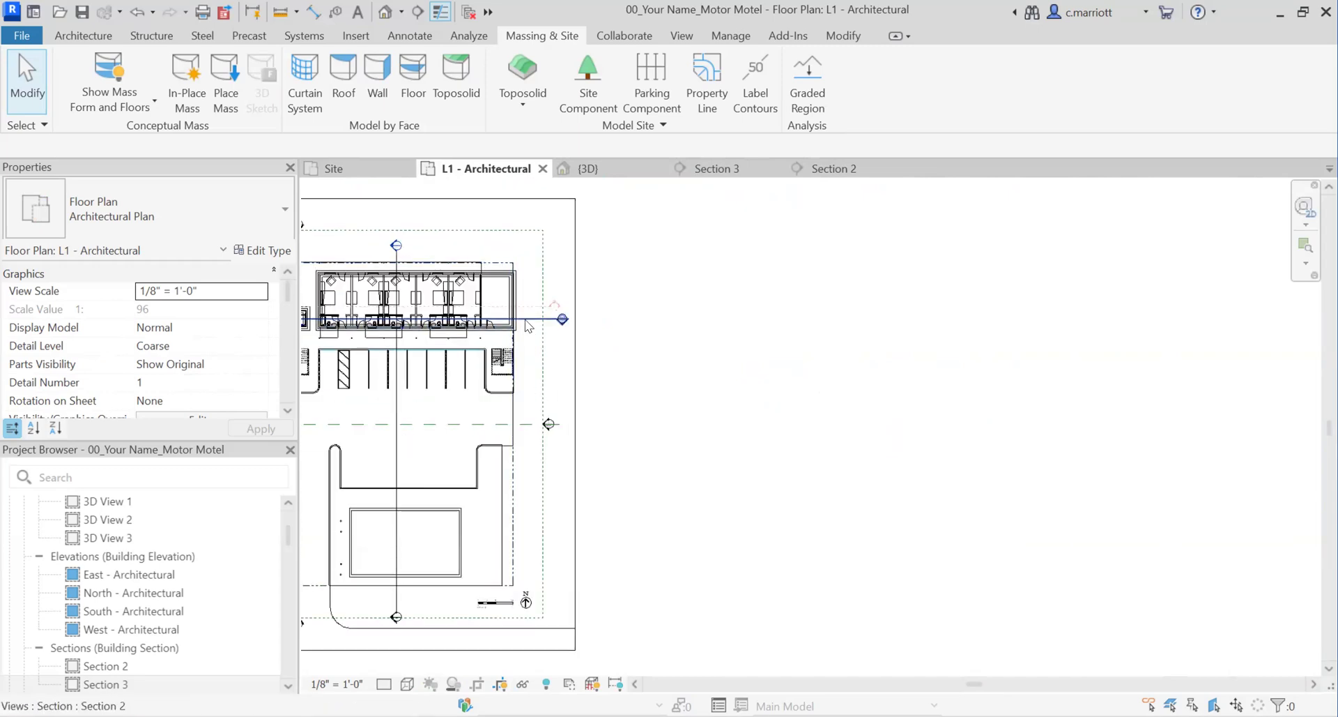
# - Move the Section 2 line down so it cuts through the swimming pool, and open the Section 2 view
pyautogui.click(528, 321)
pyautogui.moveTo(530, 320); pyautogui.dragTo(534, 539)
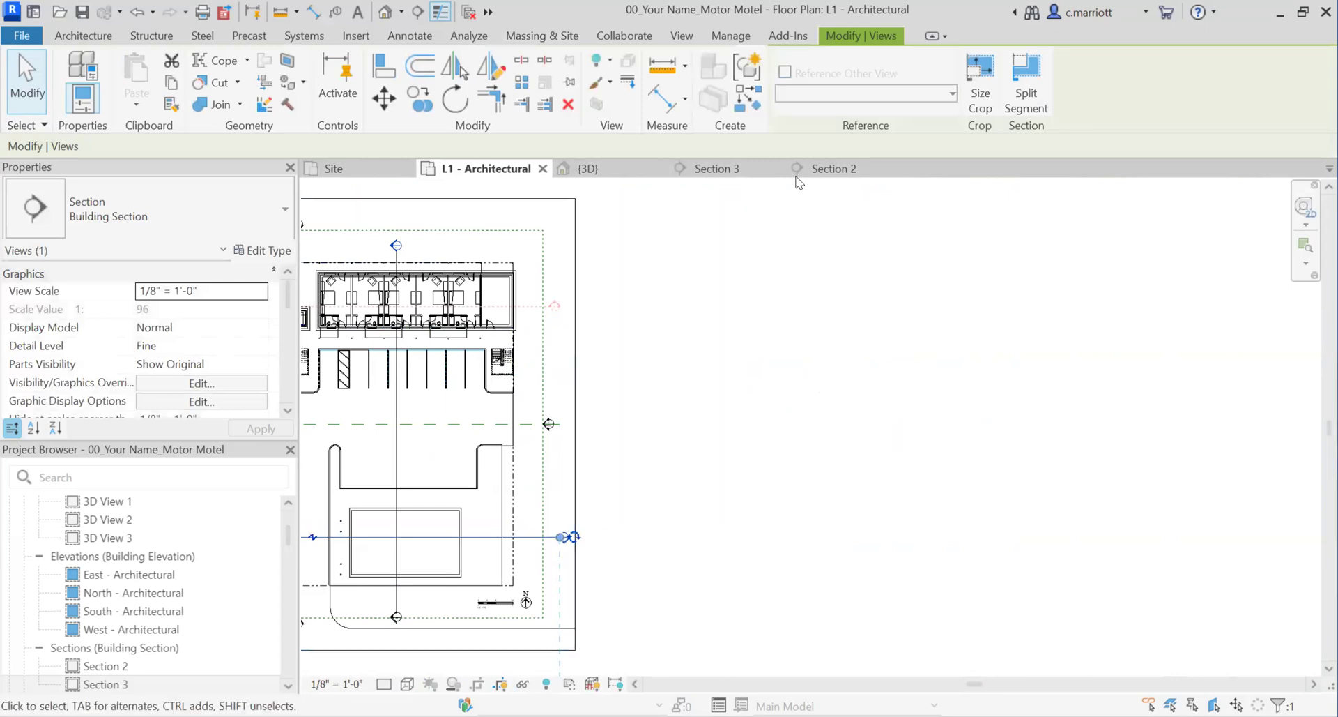
pyautogui.click(830, 170)
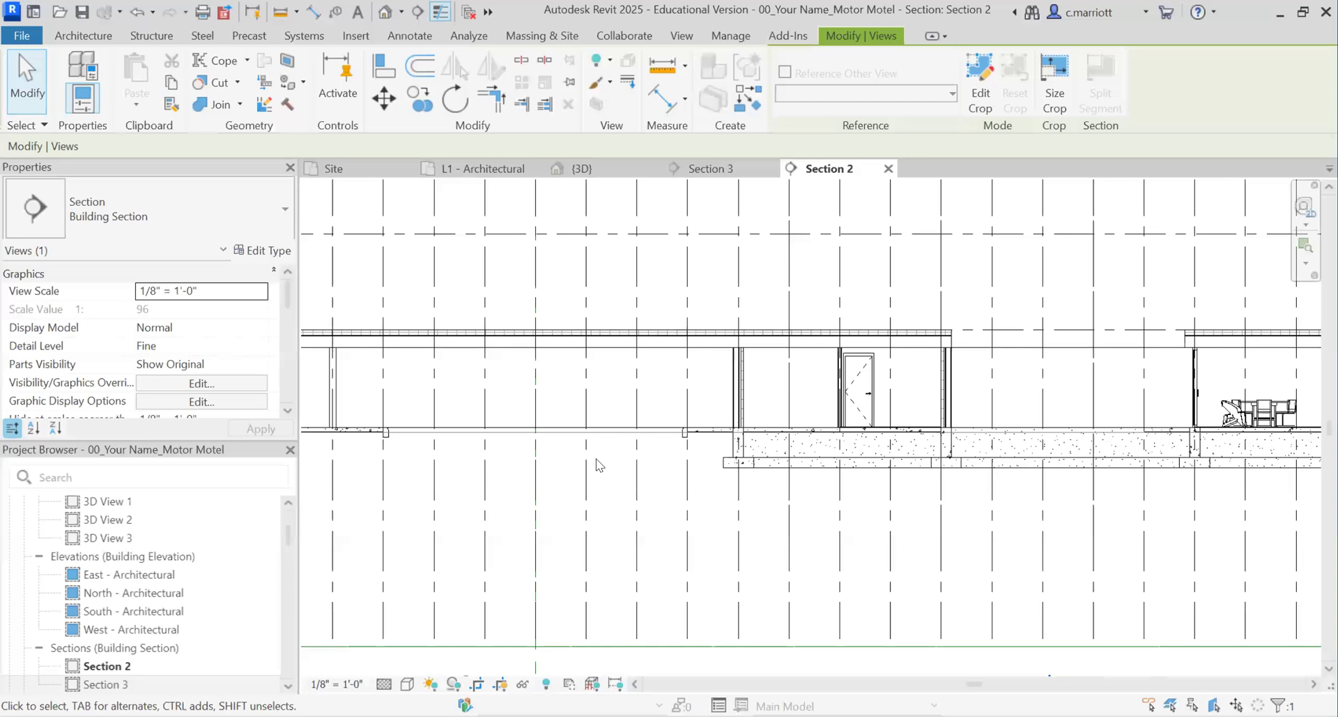
# - Show the pool in Section 2 with the Textures visual style
pyautogui.scroll(-4, 597, 460)
pyautogui.moveTo(424, 473); pyautogui.dragTo(542, 488, button='middle')
pyautogui.moveTo(563, 505); pyautogui.dragTo(674, 488, button='middle')
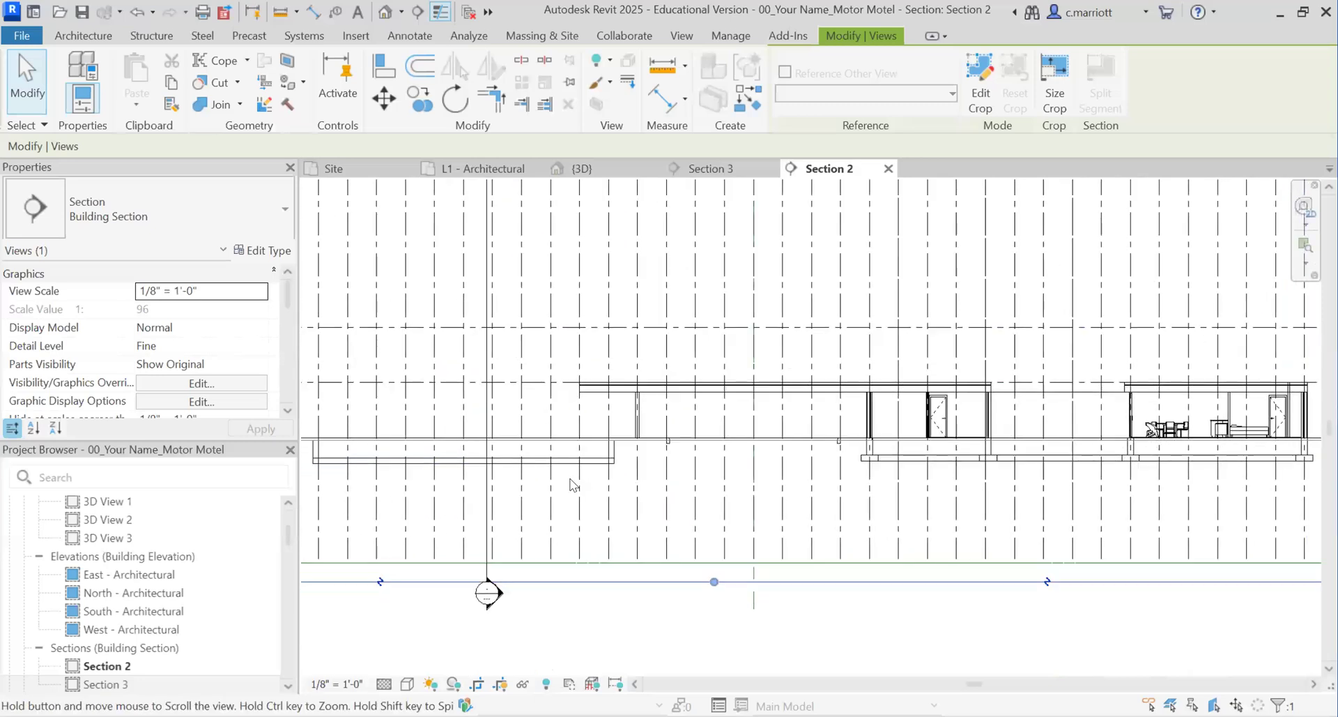
pyautogui.moveTo(592, 490); pyautogui.dragTo(690, 490, button='middle')
pyautogui.scroll(3, 559, 479)
pyautogui.scroll(2, 558, 480)
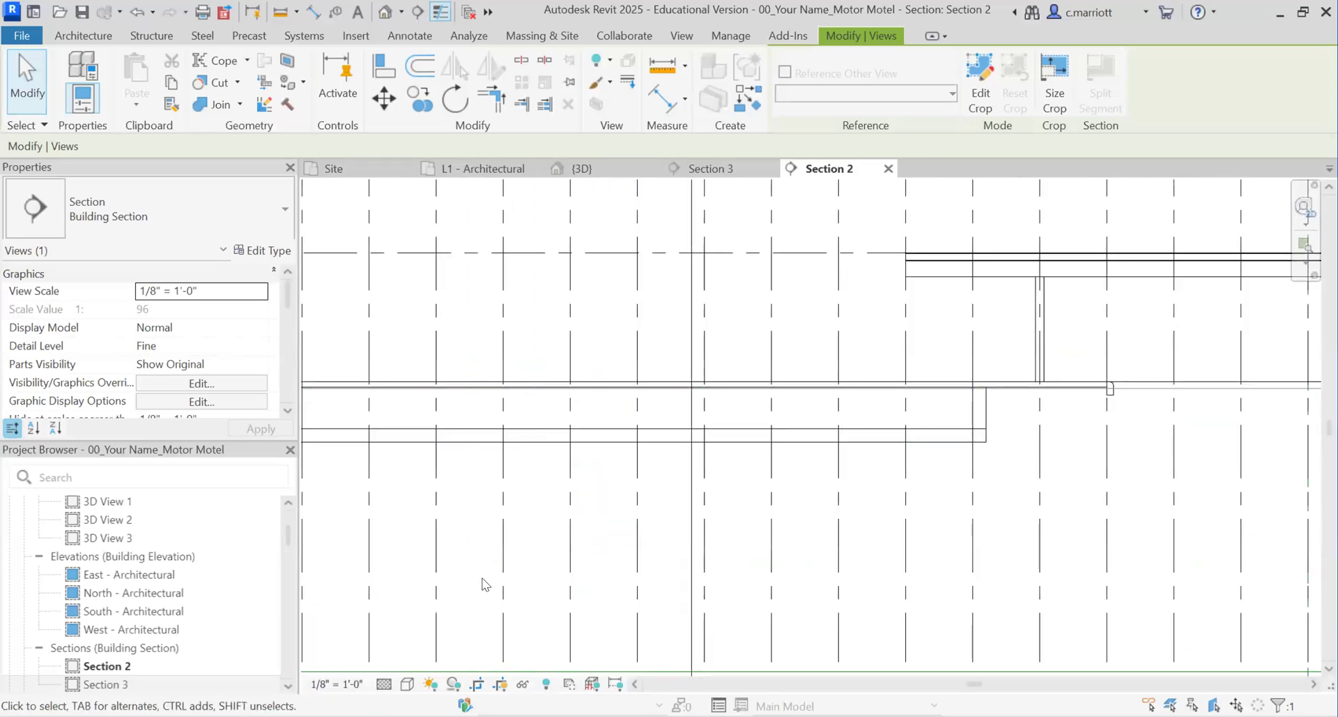
pyautogui.scroll(-2, 439, 583)
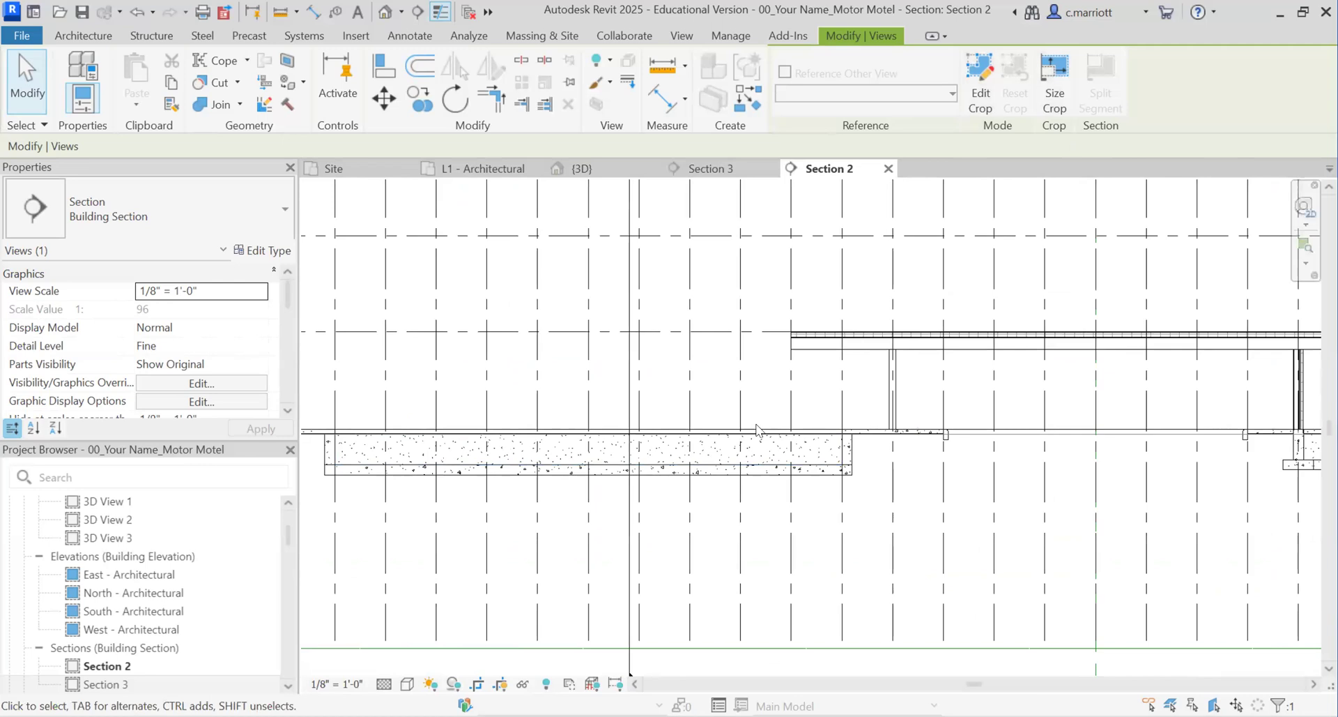
pyautogui.click(407, 684)
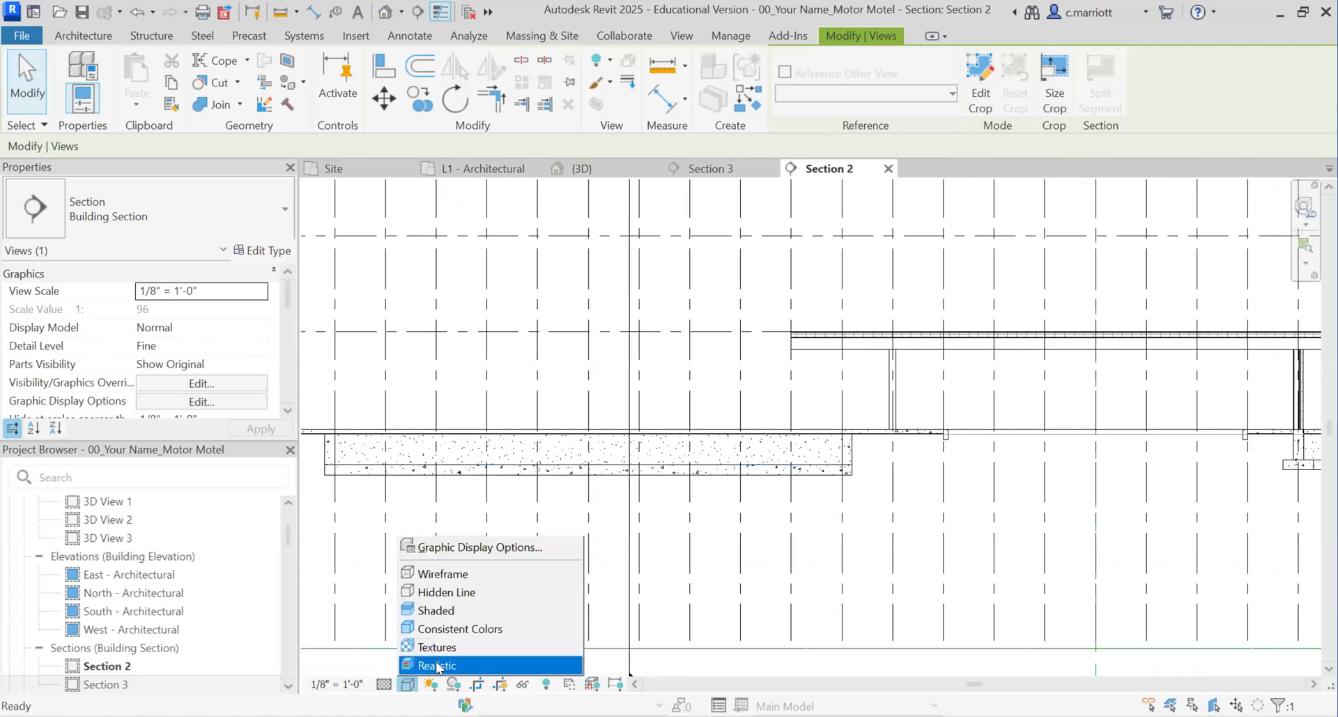
pyautogui.click(437, 647)
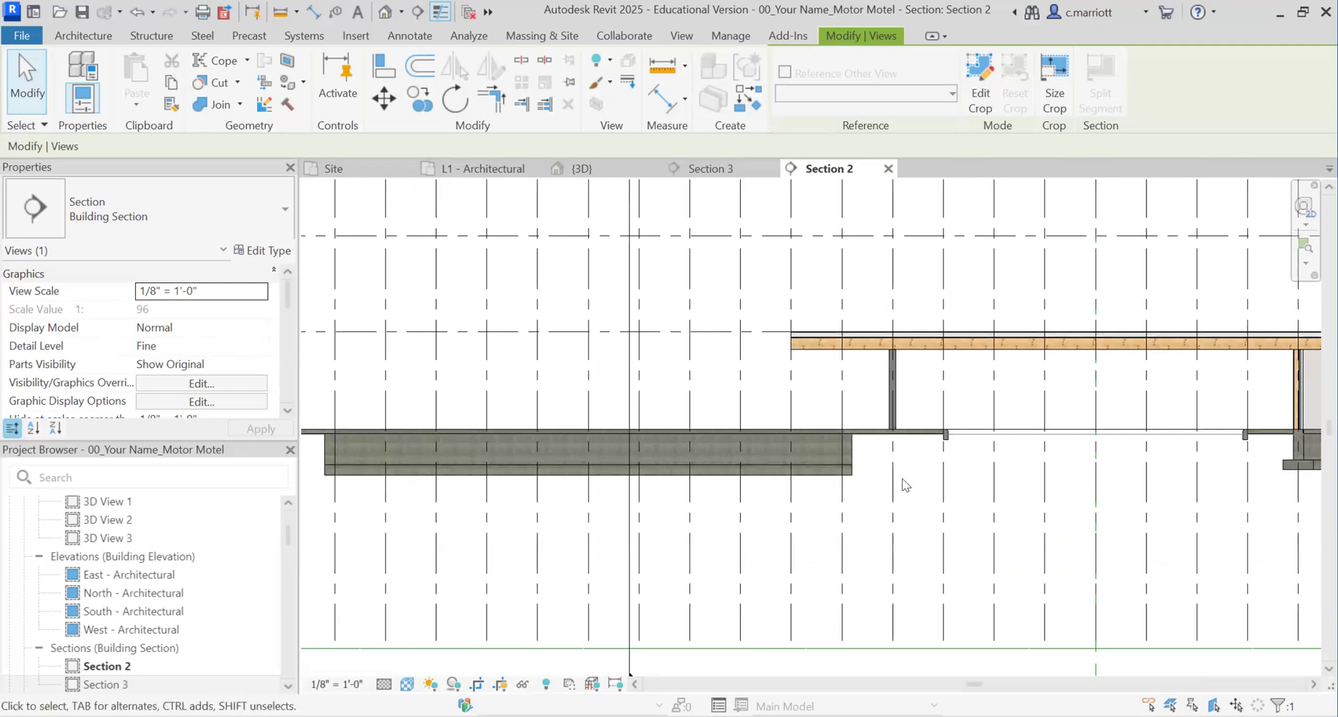
# - Reveal the hidden elements in Section 2, unhide the toposolid category in the view, and leave the reveal mode
pyautogui.scroll(-3, 905, 484)
pyautogui.scroll(3, 806, 549)
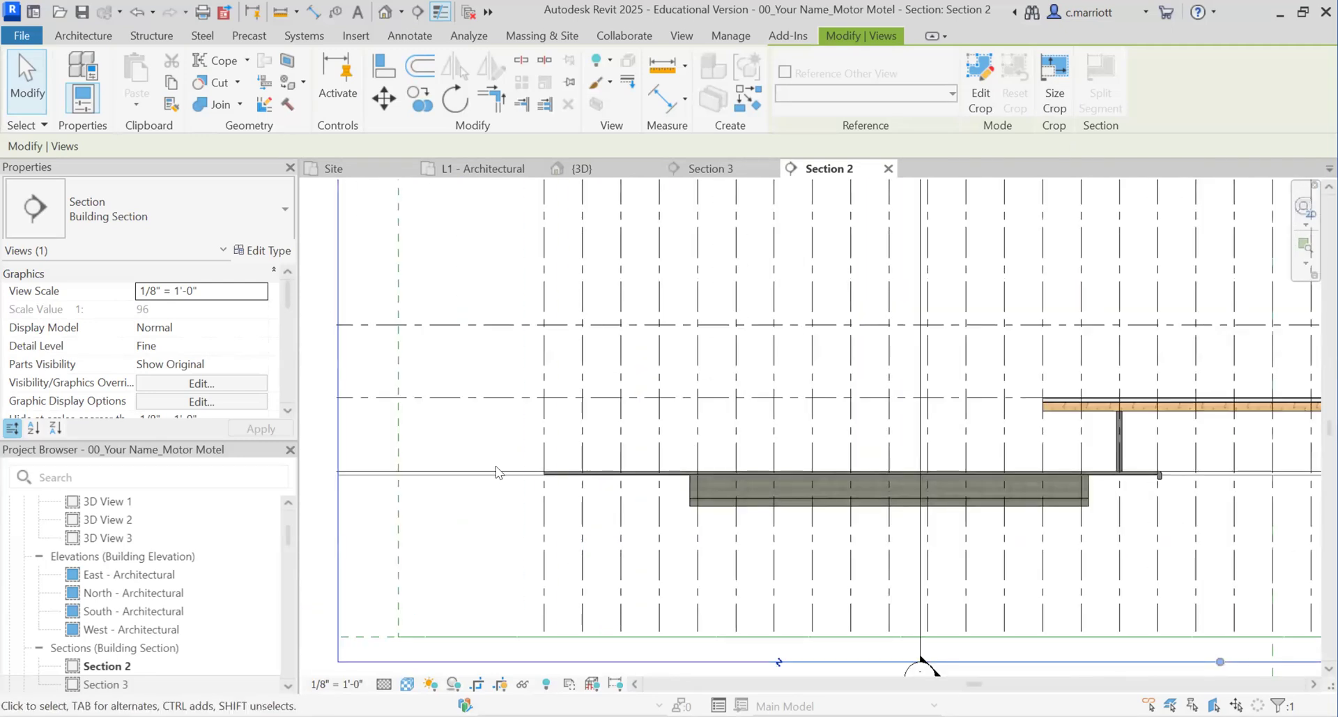
pyautogui.click(546, 684)
pyautogui.click(496, 513)
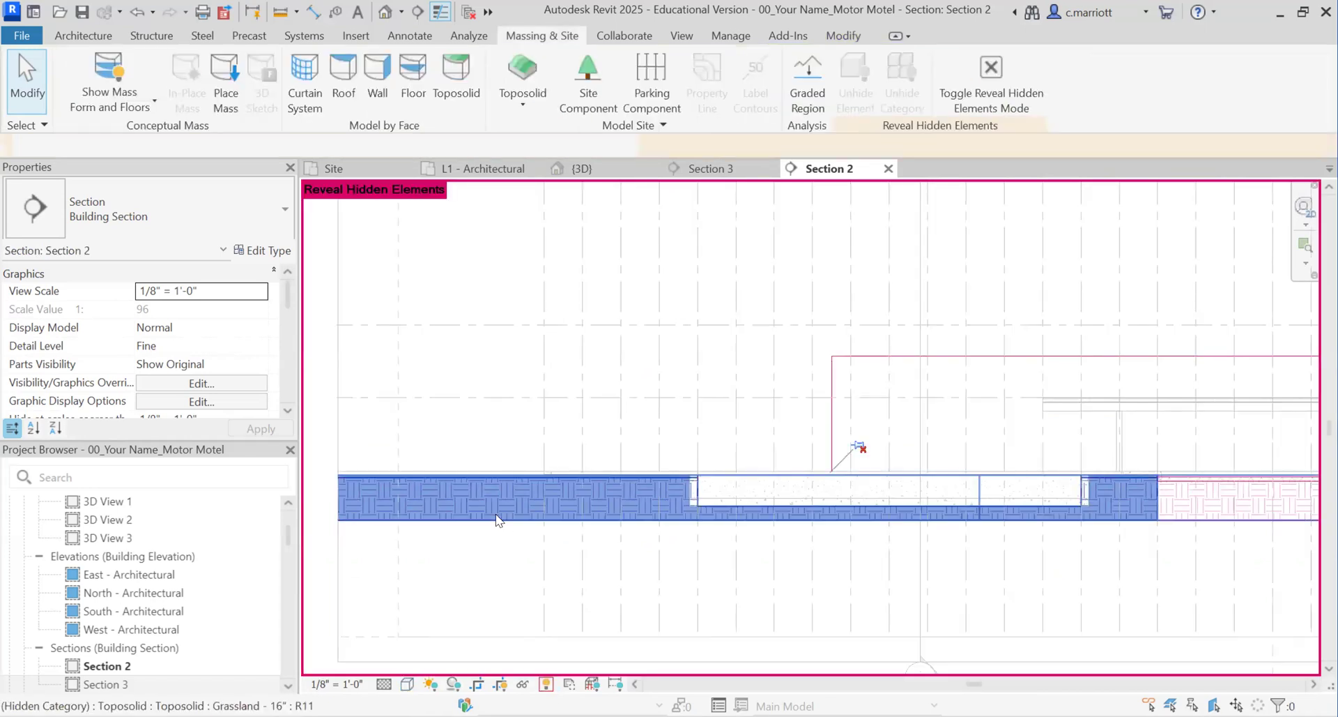
pyautogui.rightClick(496, 519)
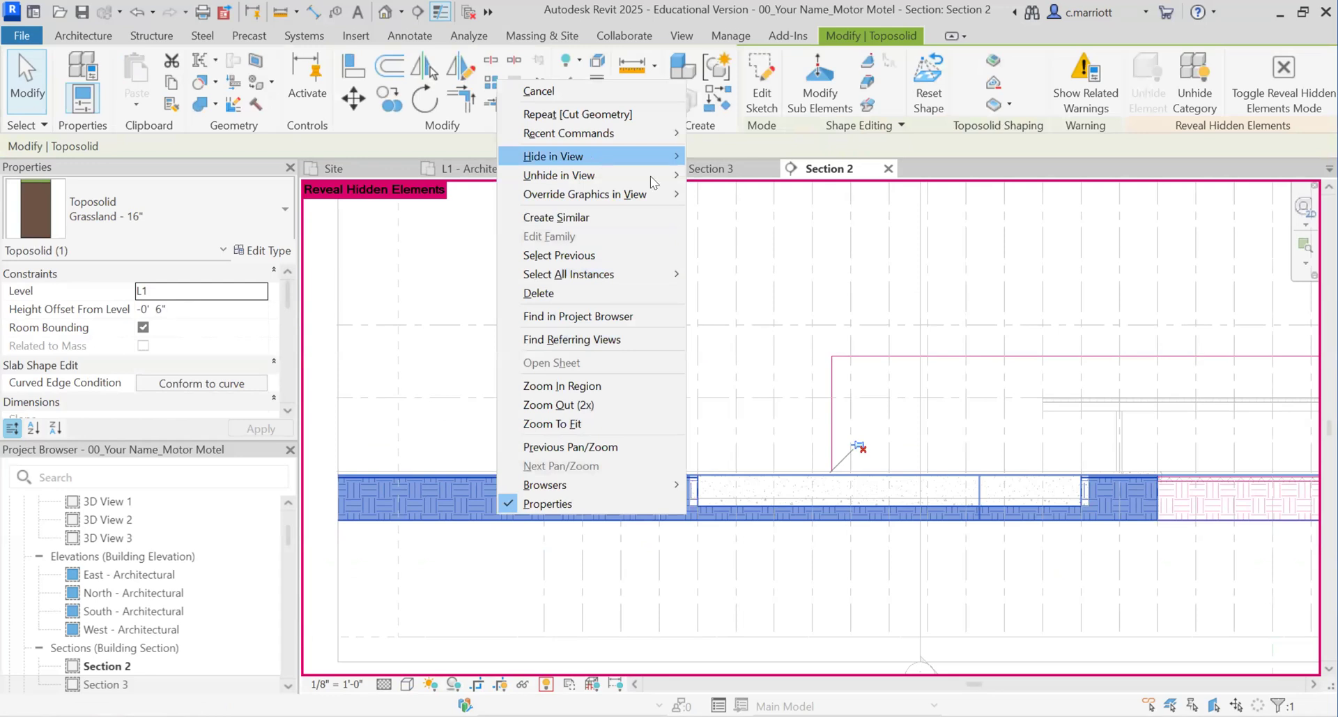
pyautogui.click(479, 621)
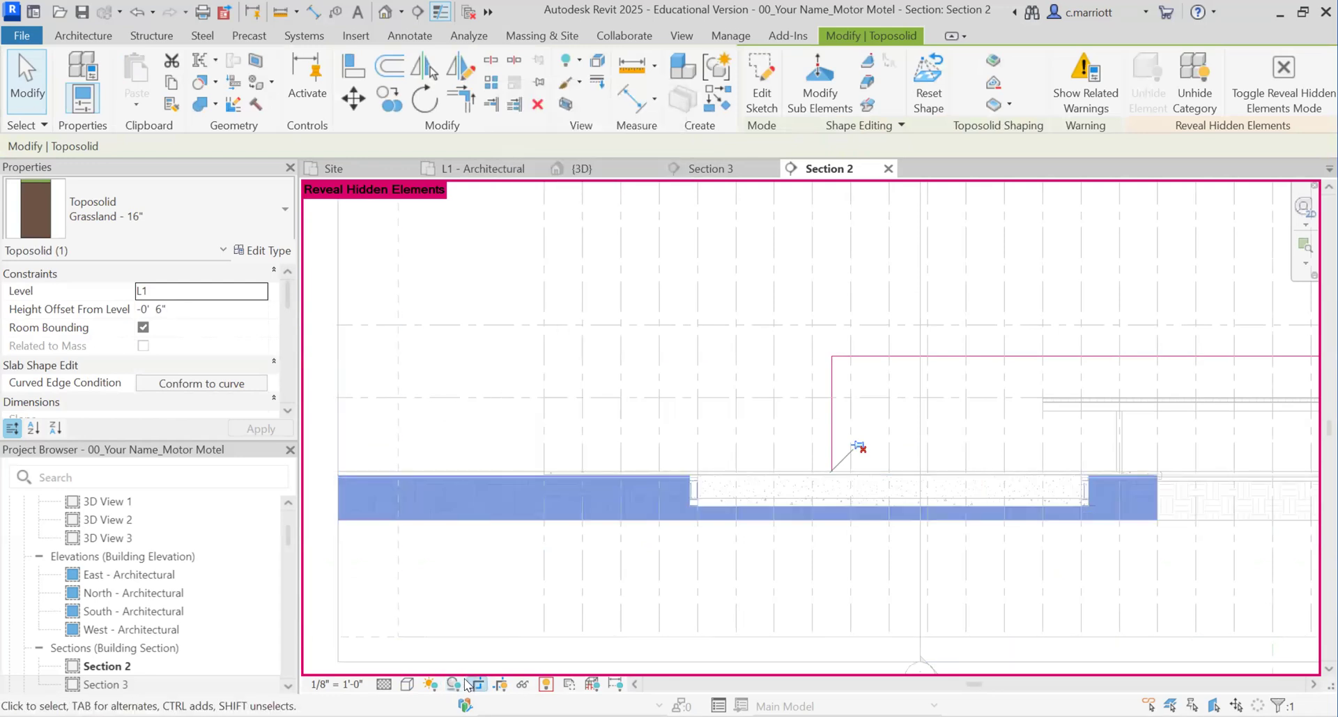
pyautogui.click(546, 684)
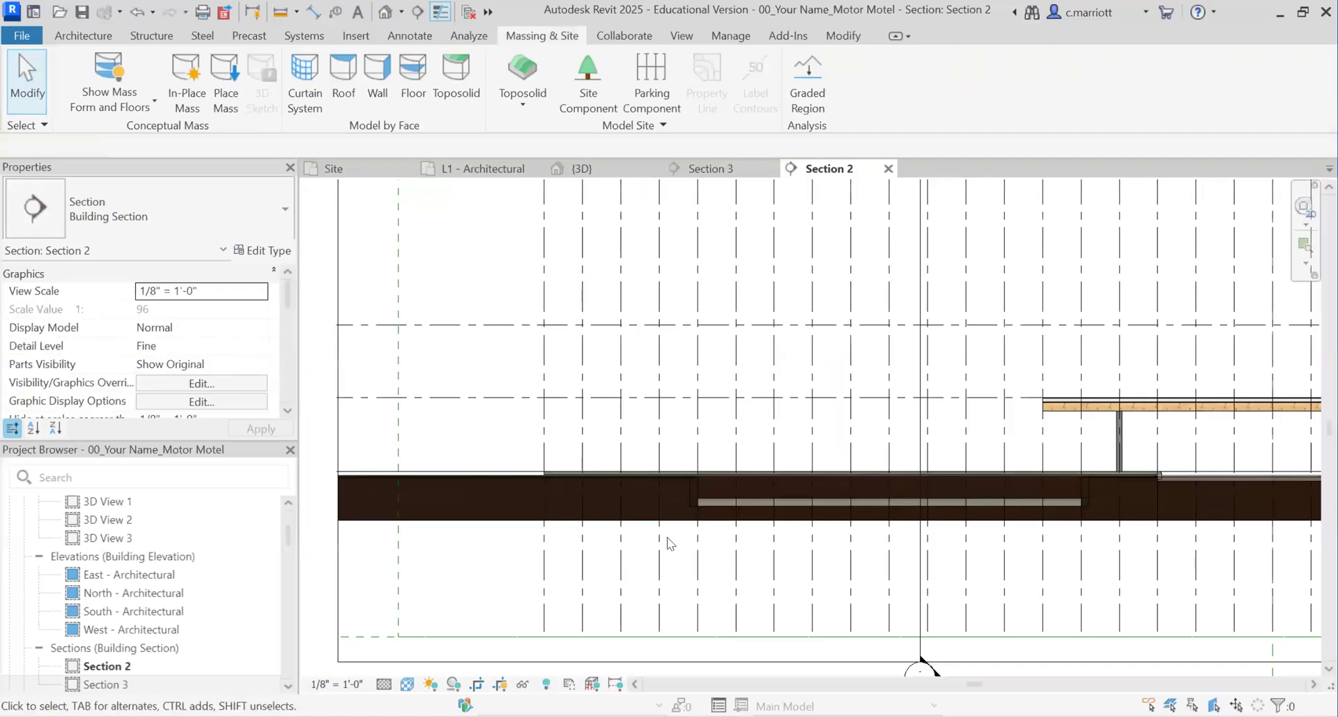
# - Set the Section 2 view's visual style to Realistic
pyautogui.scroll(3, 927, 551)
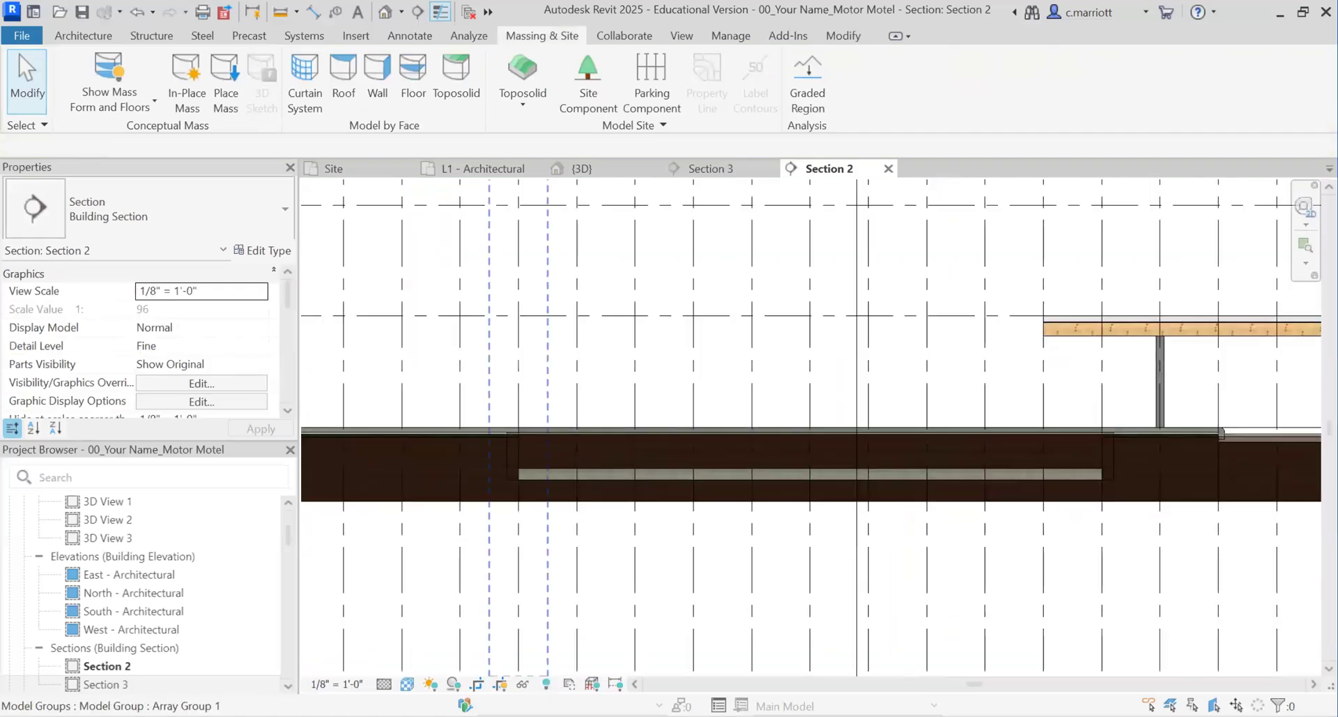
pyautogui.click(409, 682)
pyautogui.click(427, 646)
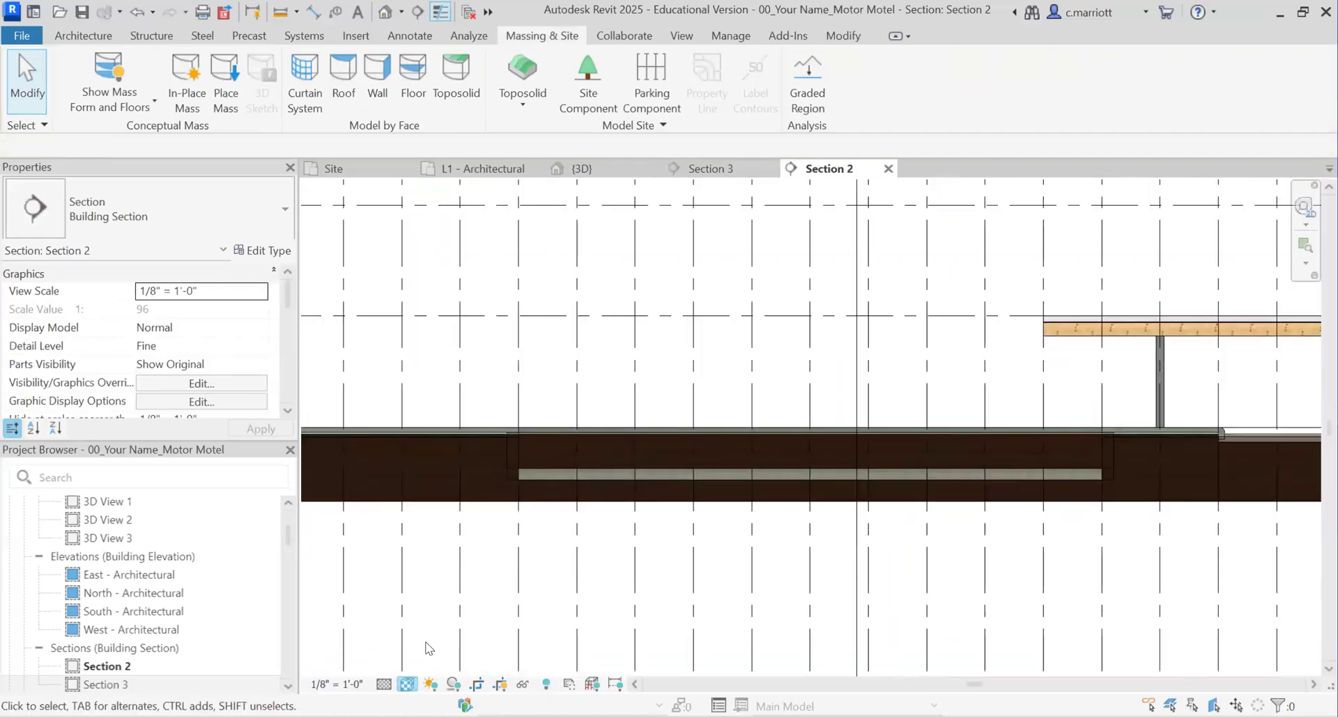
pyautogui.click(407, 683)
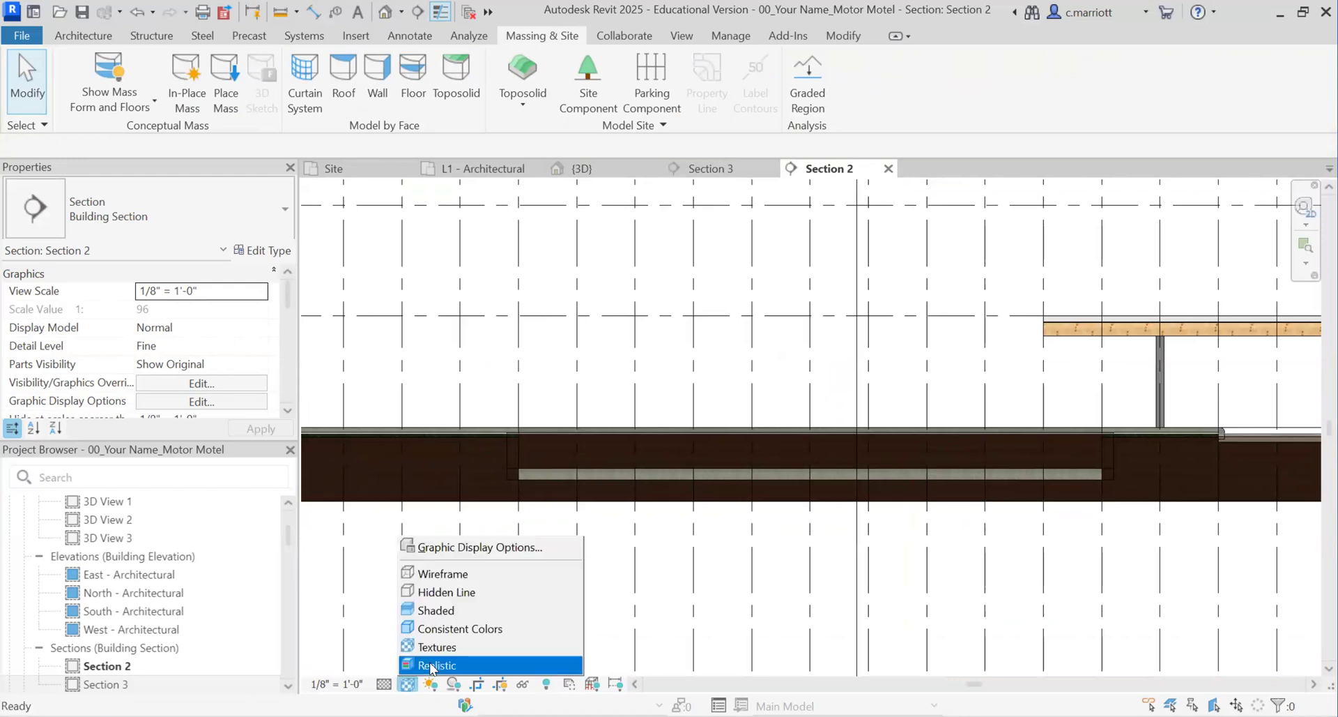
pyautogui.click(432, 665)
# - Cut the Grassland - 16" toposolid with the Concrete 12" pool wall nearest the canopy using Cut Geometry
pyautogui.moveTo(610, 500); pyautogui.dragTo(527, 408, button='middle')
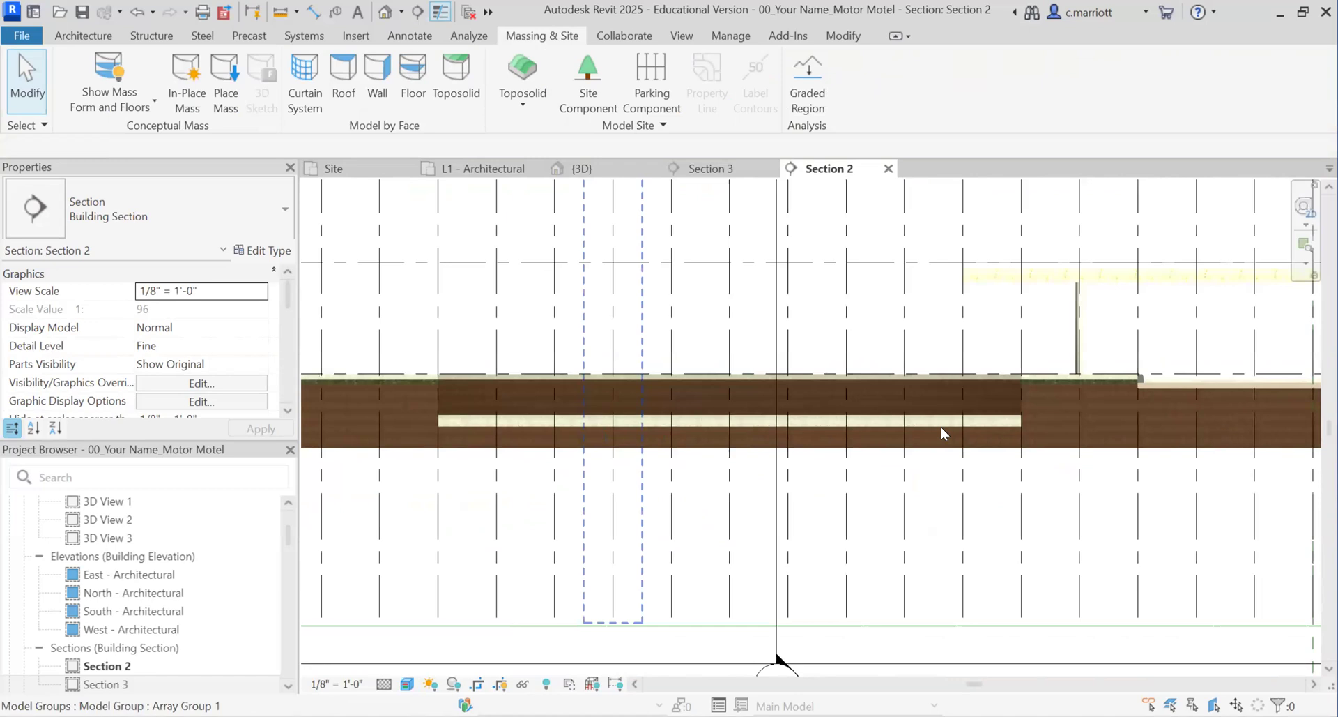
pyautogui.scroll(4, 934, 401)
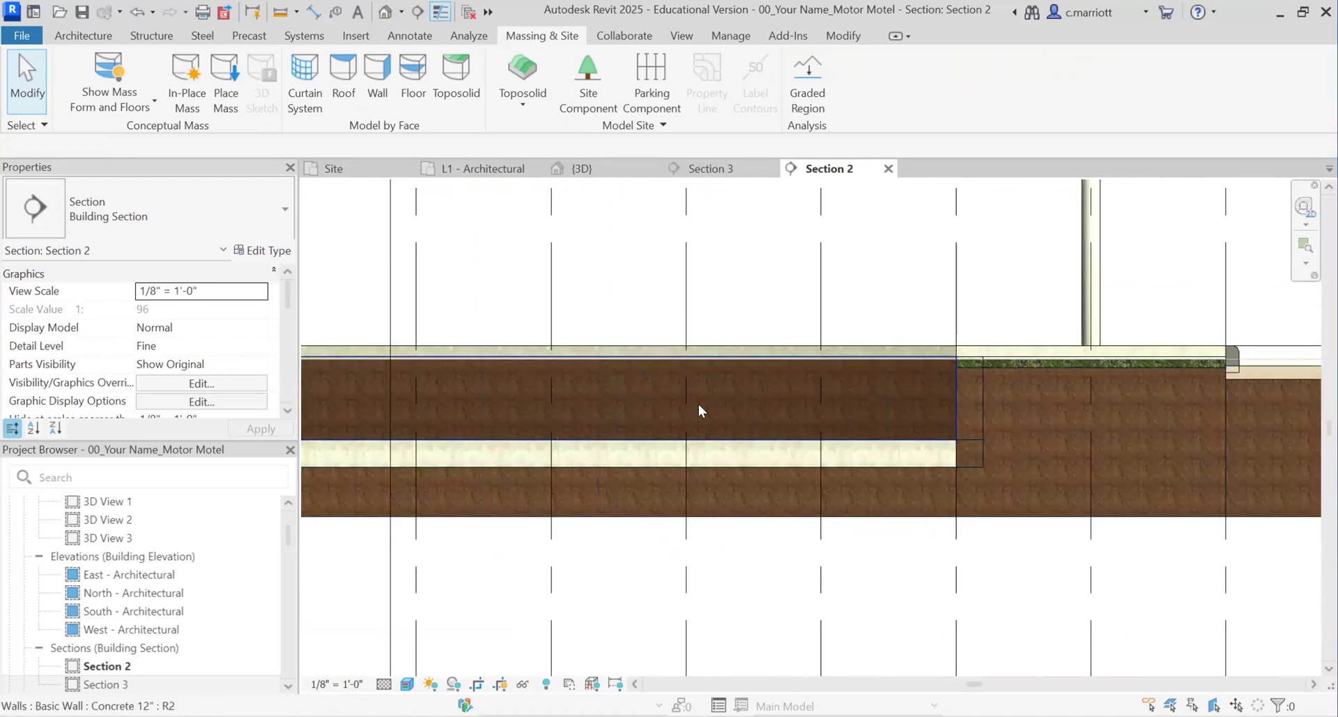
pyautogui.click(1009, 516)
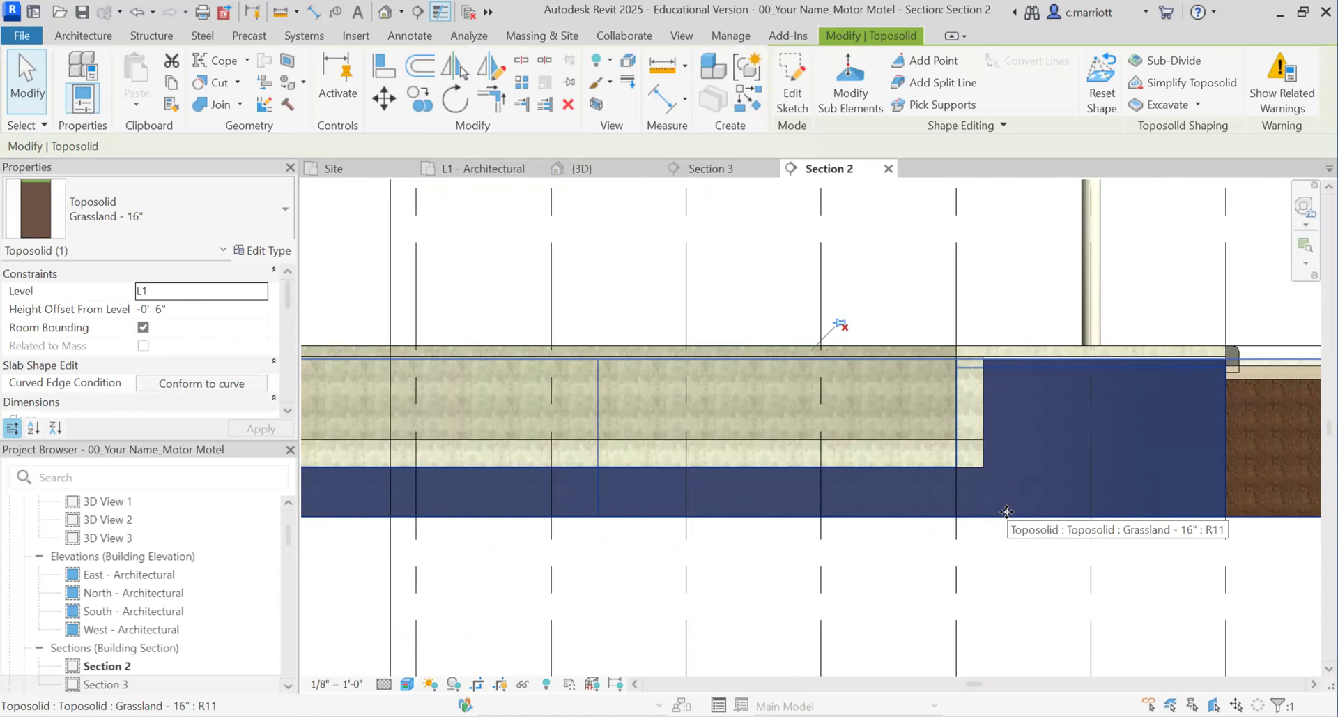
pyautogui.click(1014, 565)
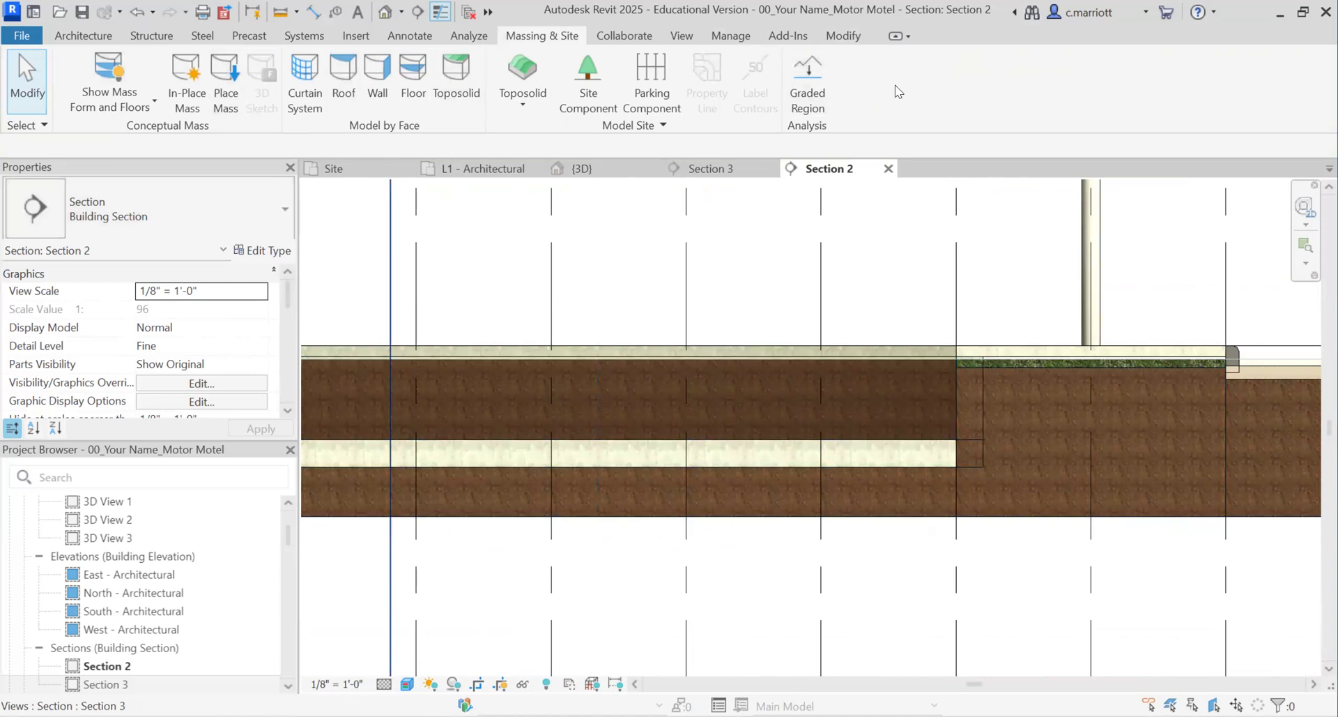
pyautogui.click(857, 35)
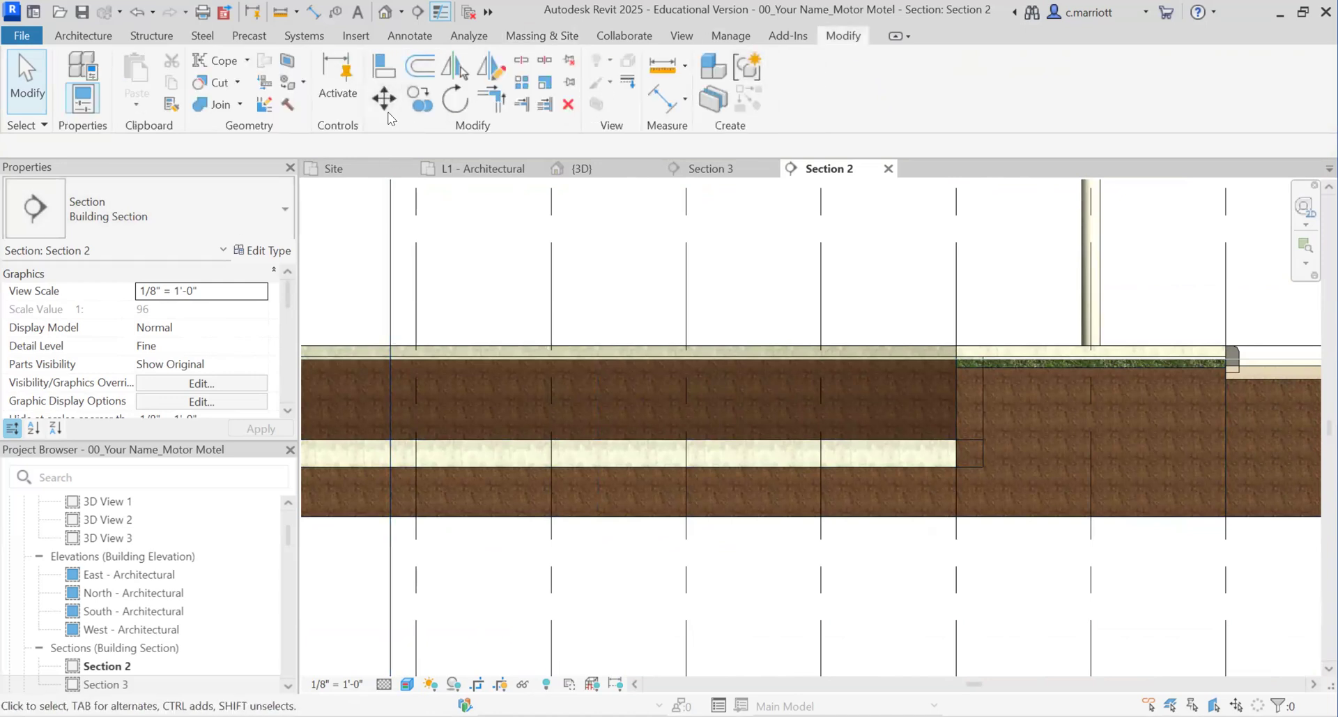
pyautogui.click(206, 82)
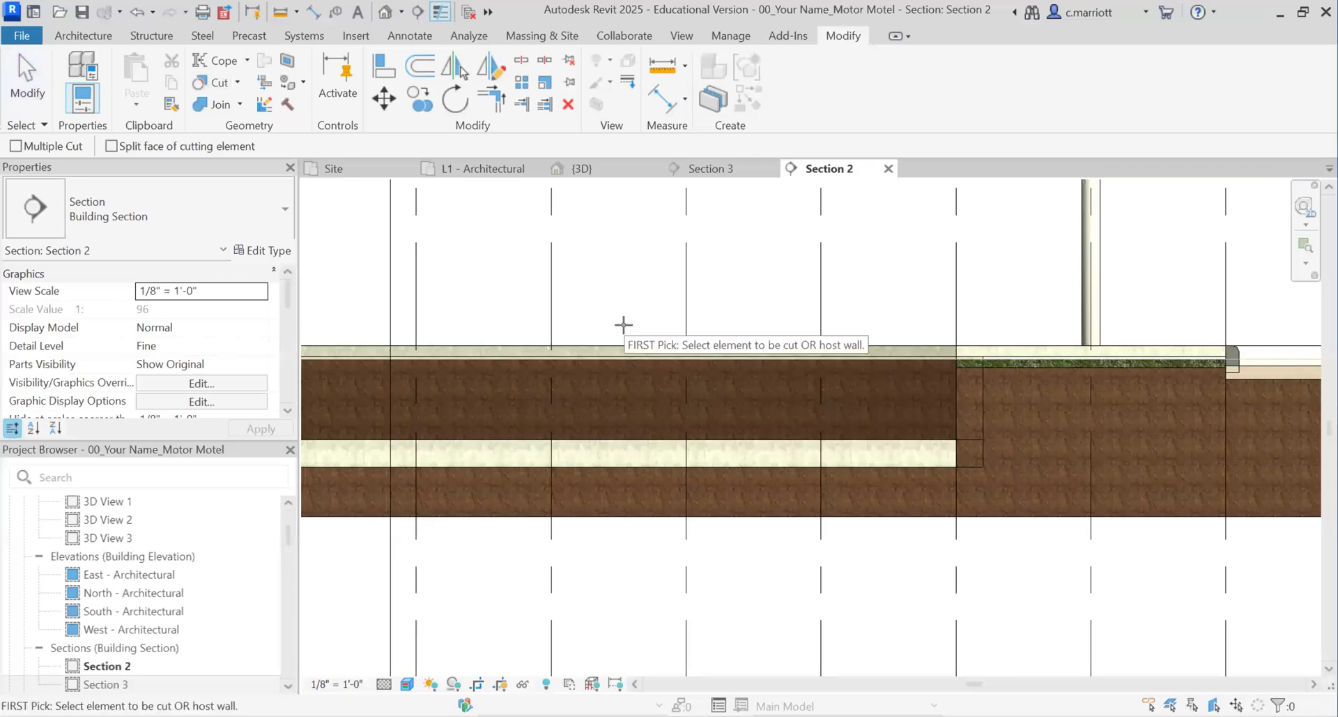
pyautogui.click(989, 519)
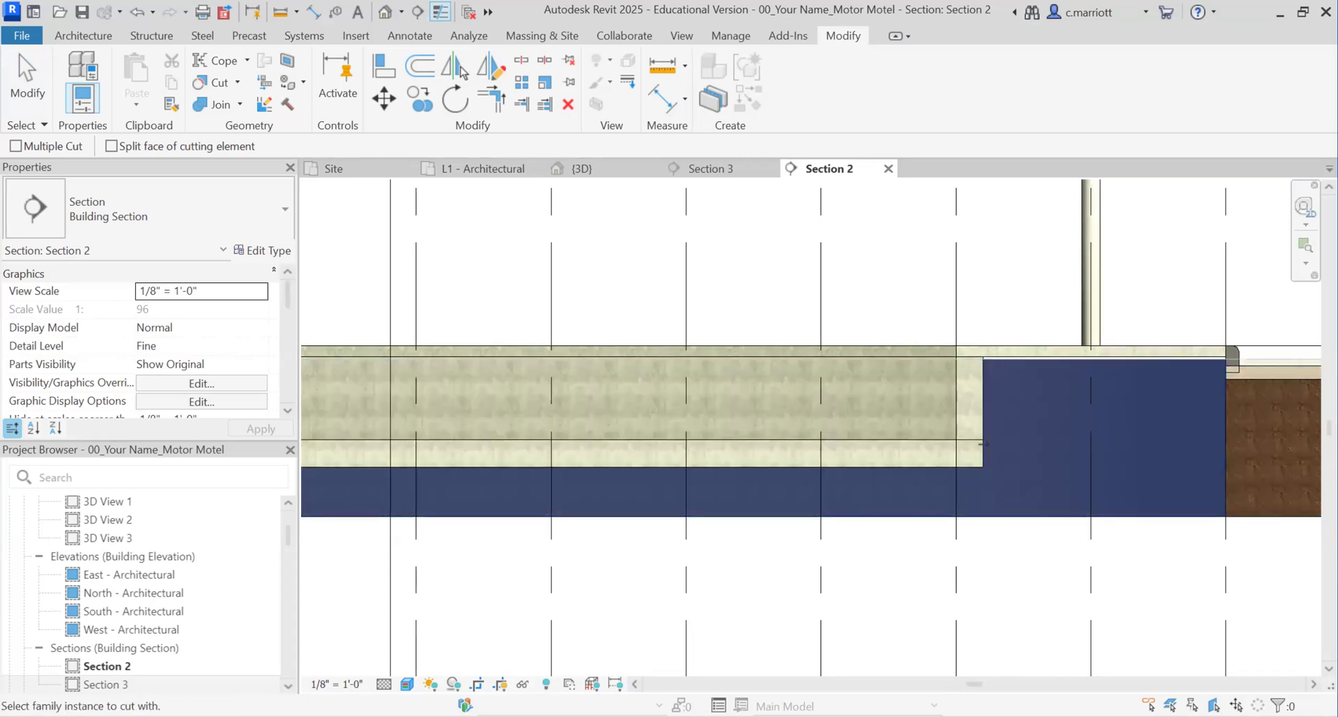
pyautogui.click(977, 418)
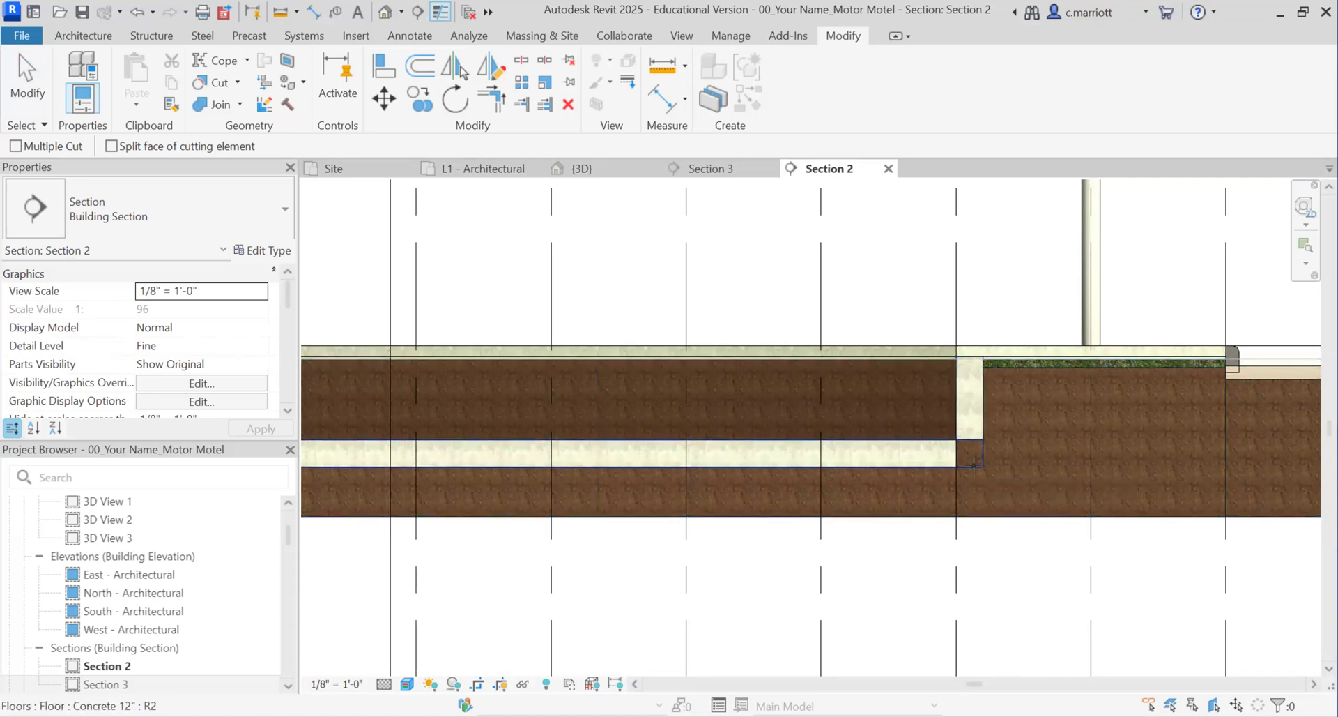
# - Cut the Grassland - 16" toposolid with the Concrete 12" wall at the pool's opposite end
pyautogui.scroll(-4, 642, 555)
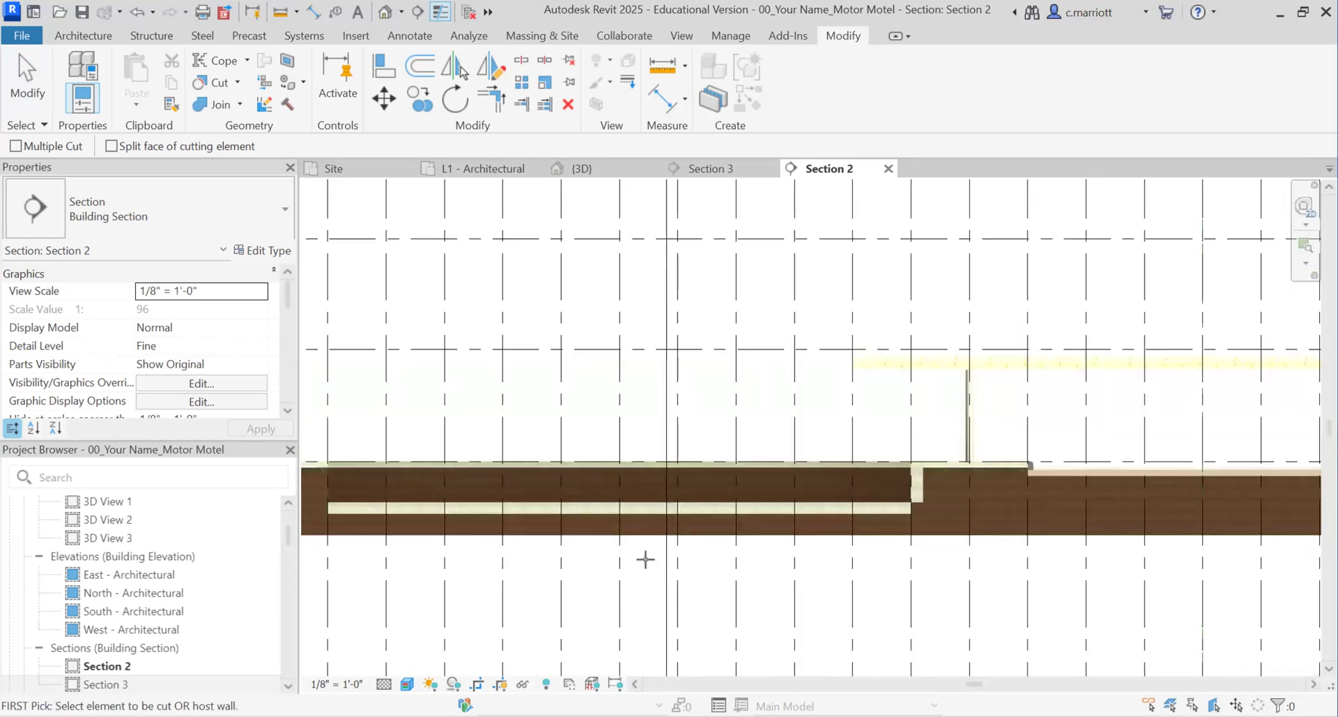
pyautogui.scroll(6, 352, 524)
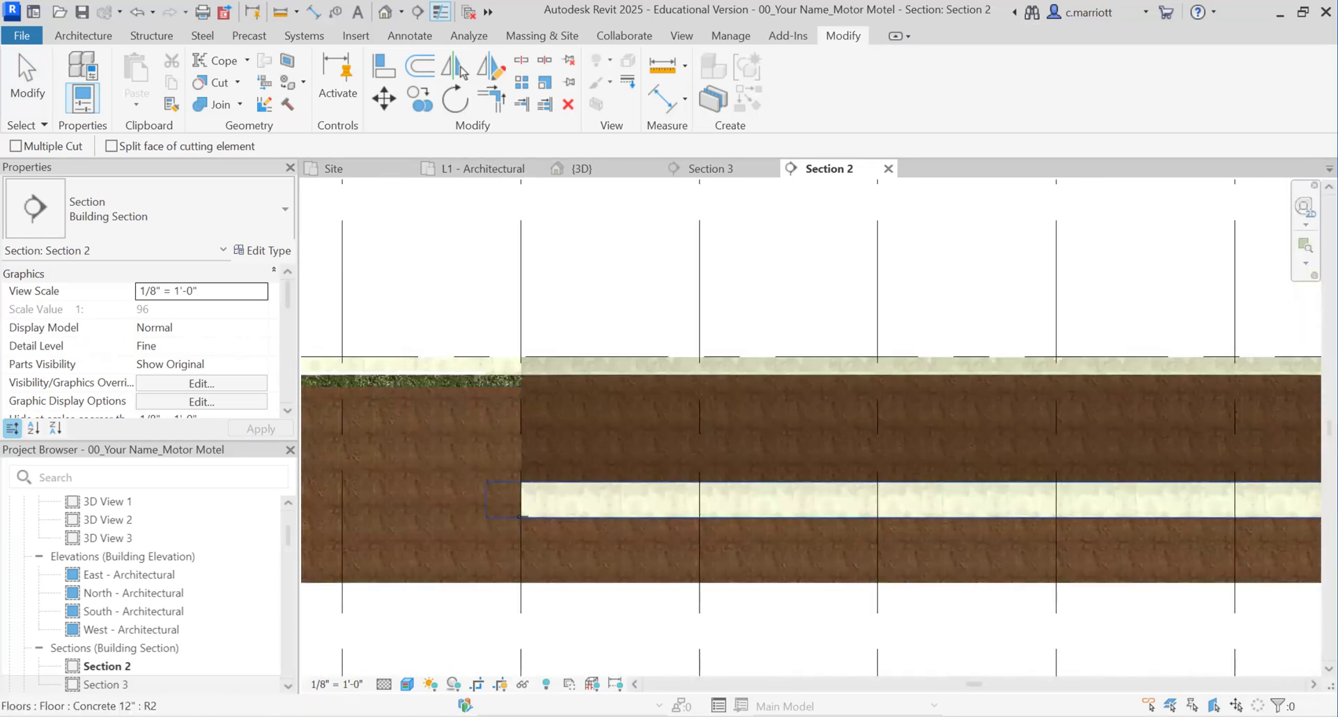
pyautogui.scroll(-1, 502, 528)
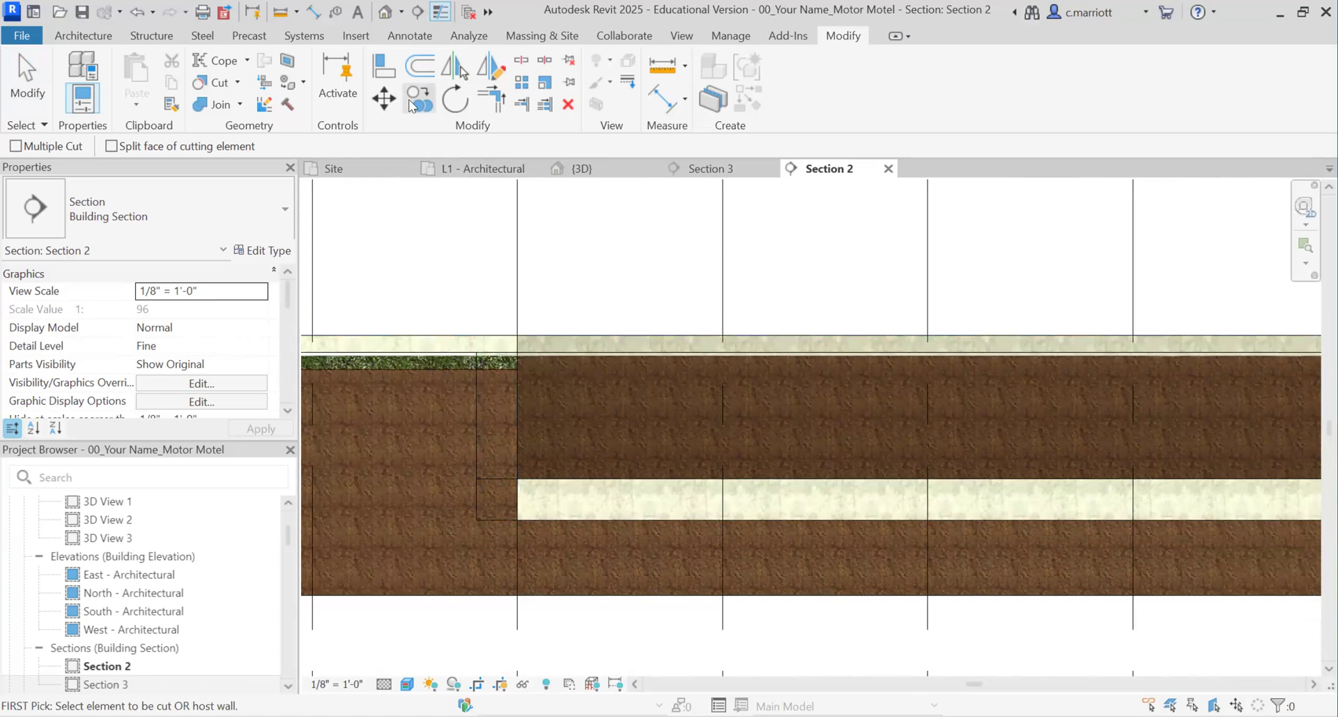
pyautogui.click(546, 598)
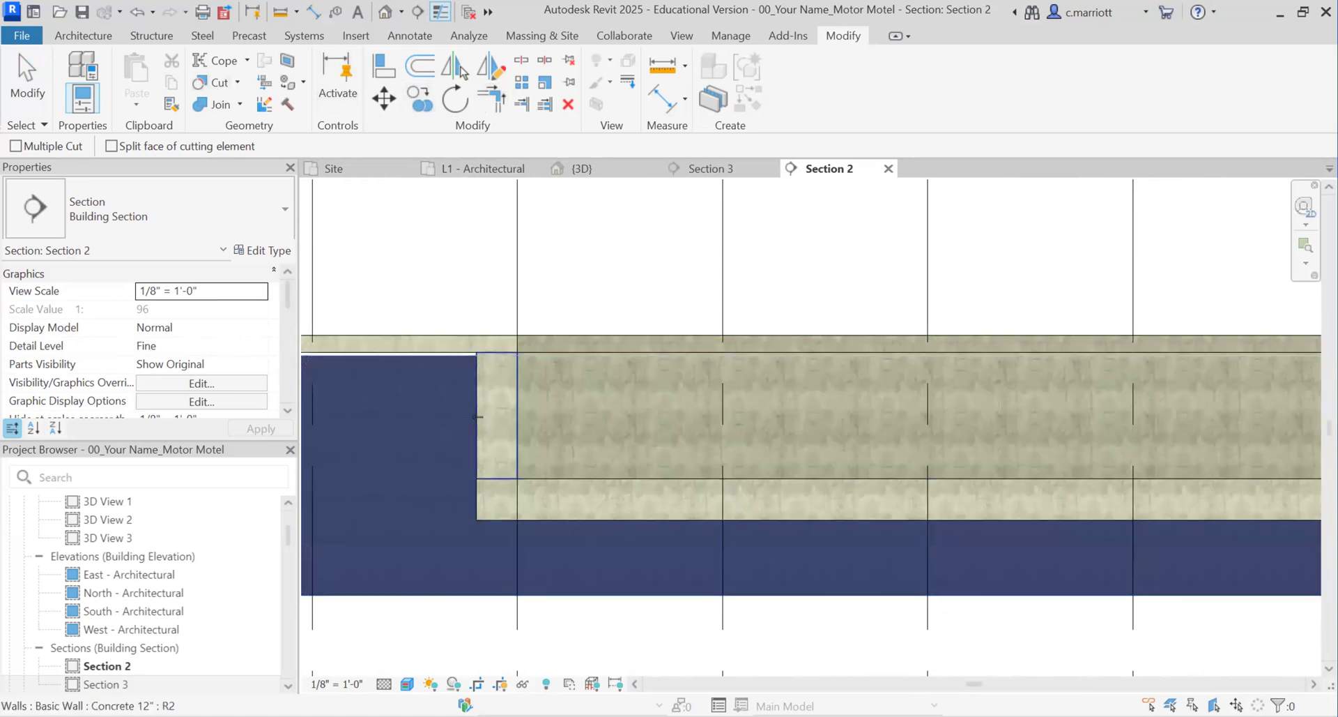
pyautogui.click(492, 561)
pyautogui.scroll(-2, 499, 540)
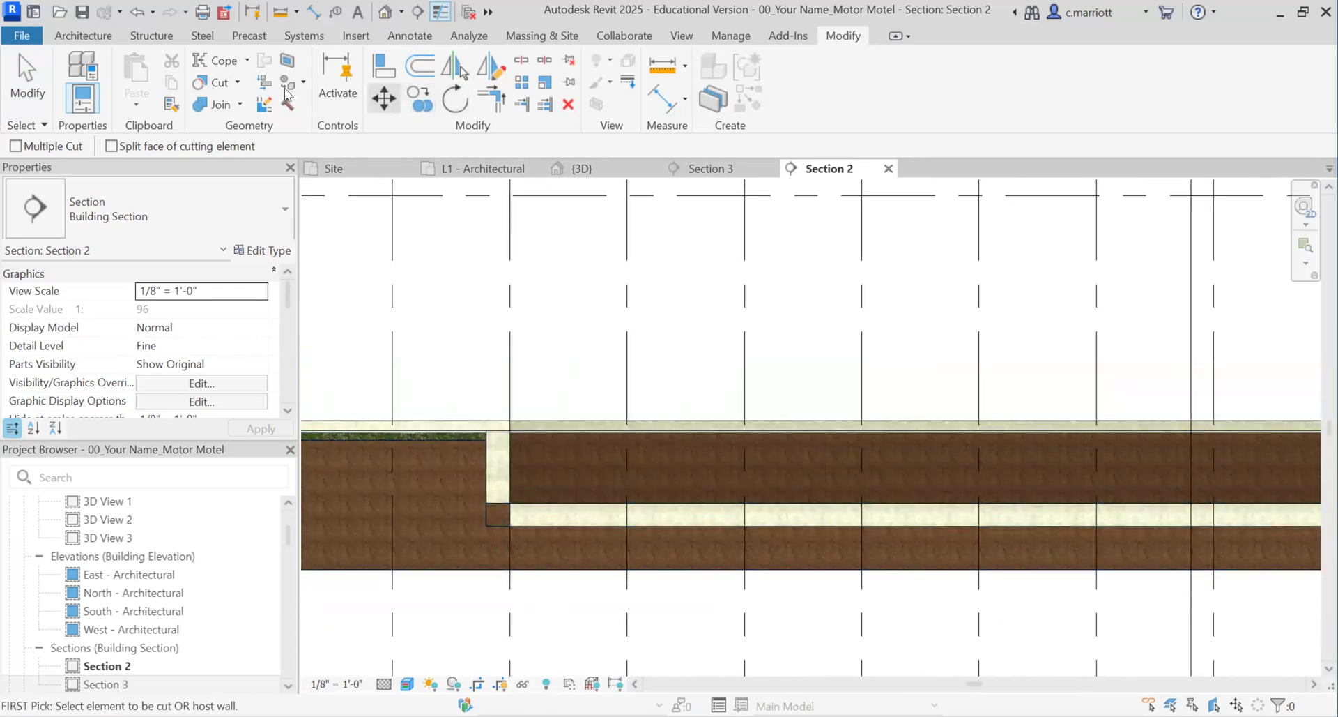
# - Cut the Grassland - 16" toposolid with the pool's Concrete 12" floor slab
pyautogui.click(489, 573)
pyautogui.click(494, 520)
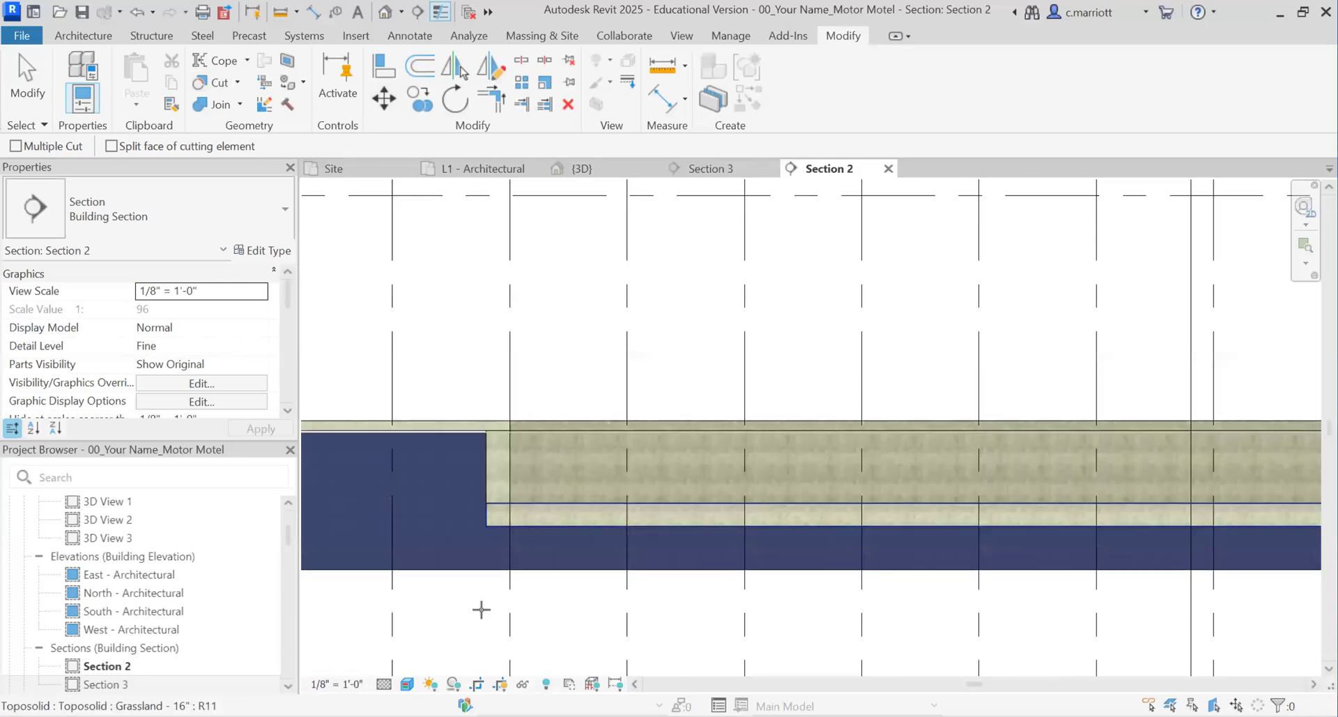
pyautogui.scroll(-1, 506, 558)
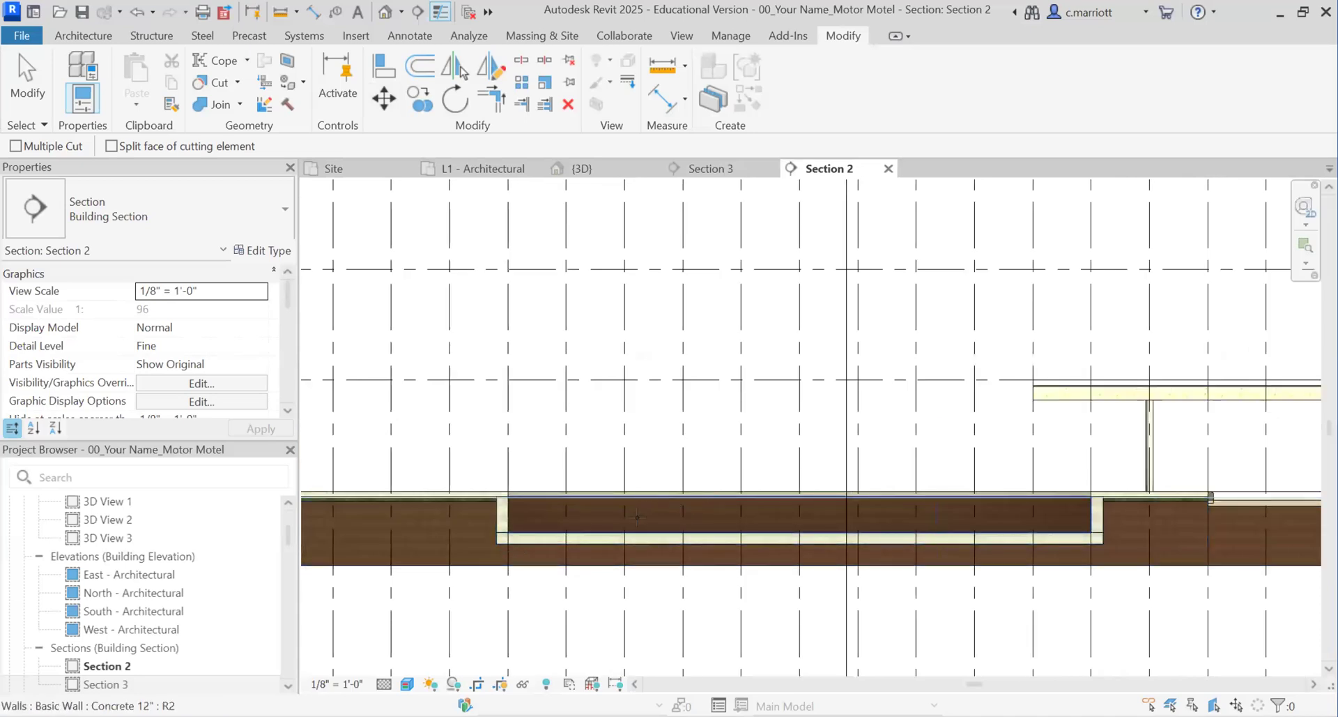
pyautogui.scroll(-1, 481, 543)
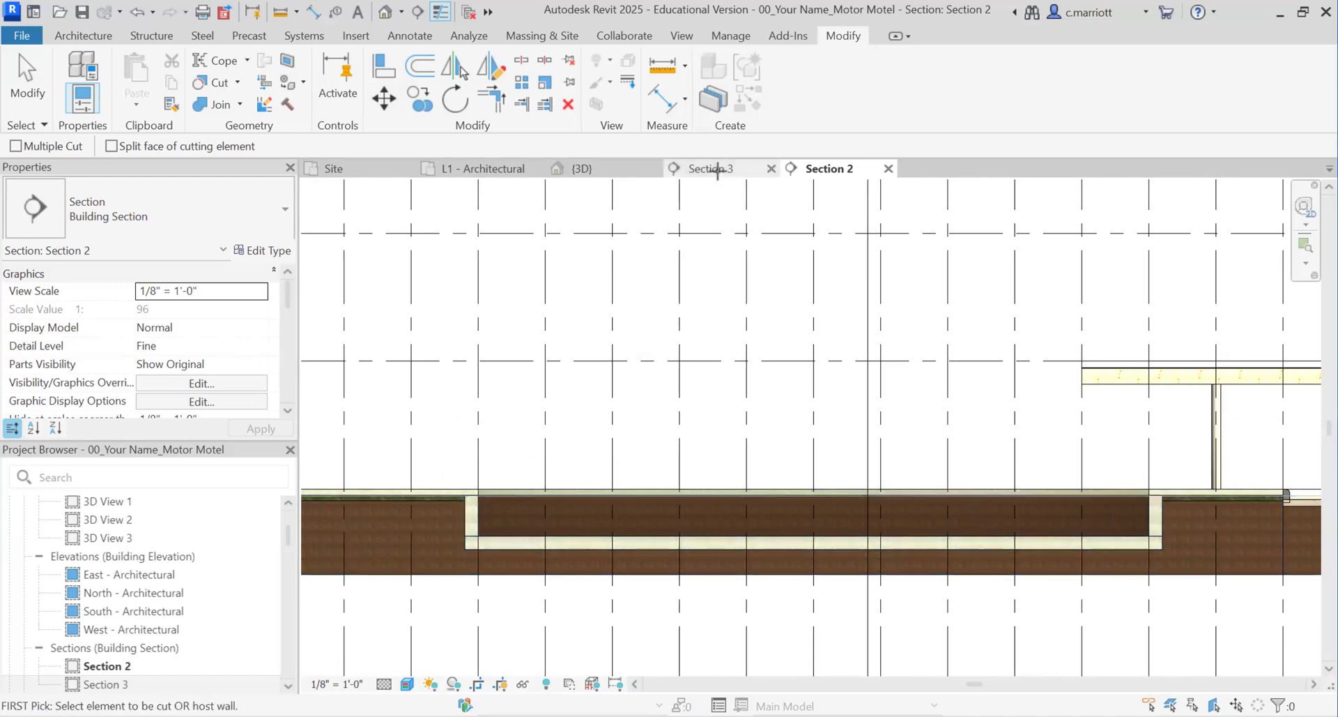
# - In the Section 3 view, cut the Grassland - 16" toposolid with the Concrete 12" pool end wall below the building's glazed door side
pyautogui.moveTo(604, 567); pyautogui.dragTo(676, 561, button='middle')
pyautogui.scroll(2, 519, 499)
pyautogui.scroll(2, 444, 568)
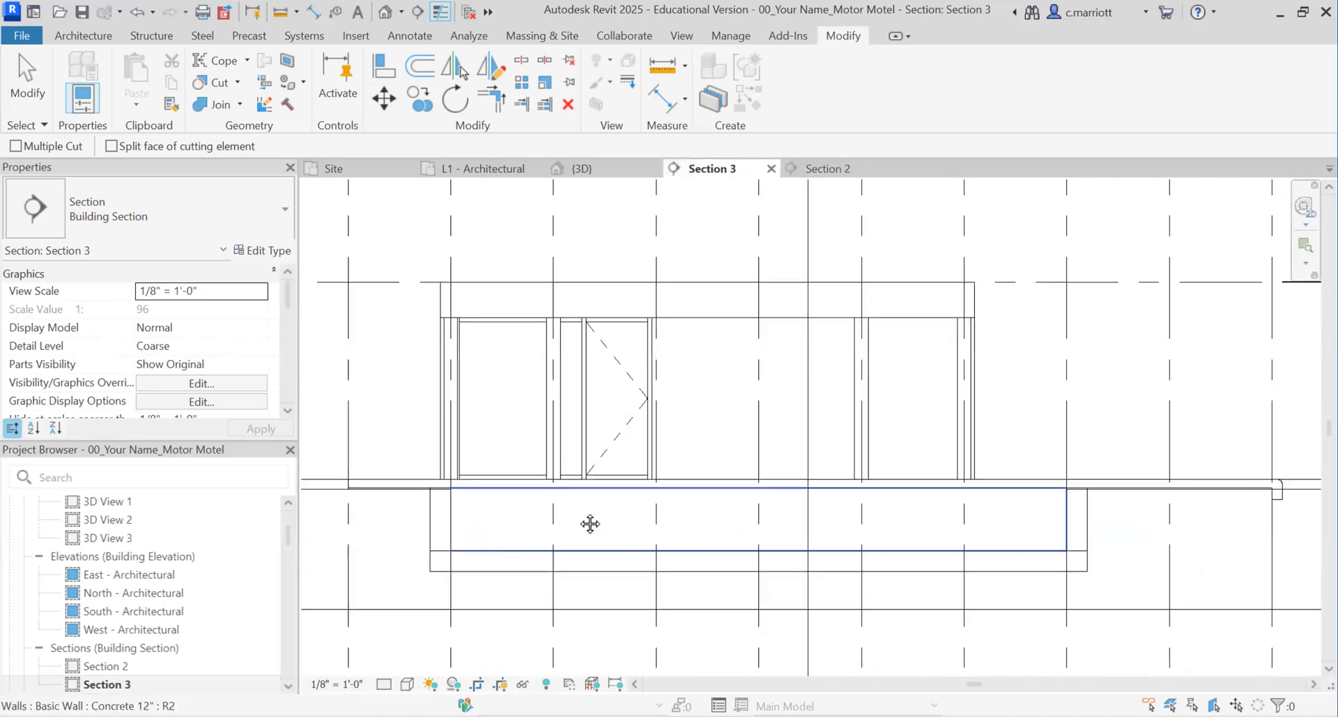
pyautogui.moveTo(589, 524); pyautogui.dragTo(691, 494, button='middle')
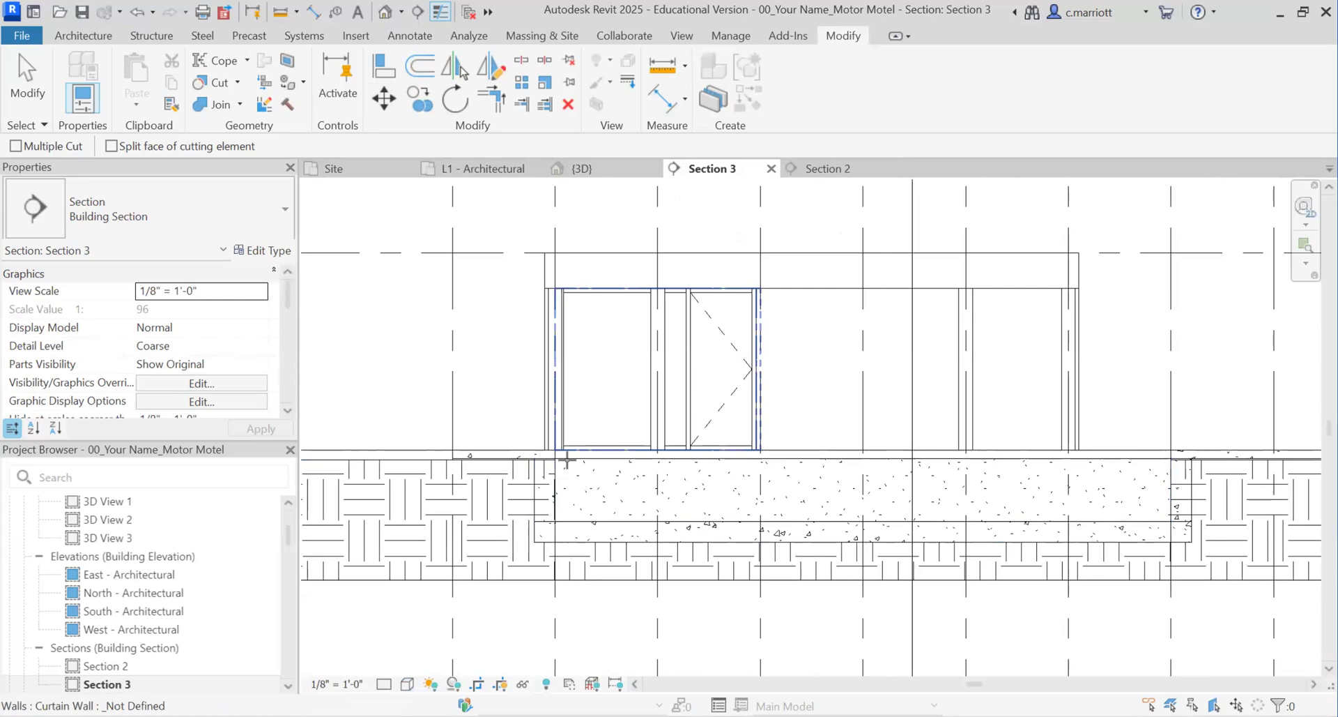
pyautogui.scroll(2, 523, 512)
pyautogui.scroll(2, 527, 493)
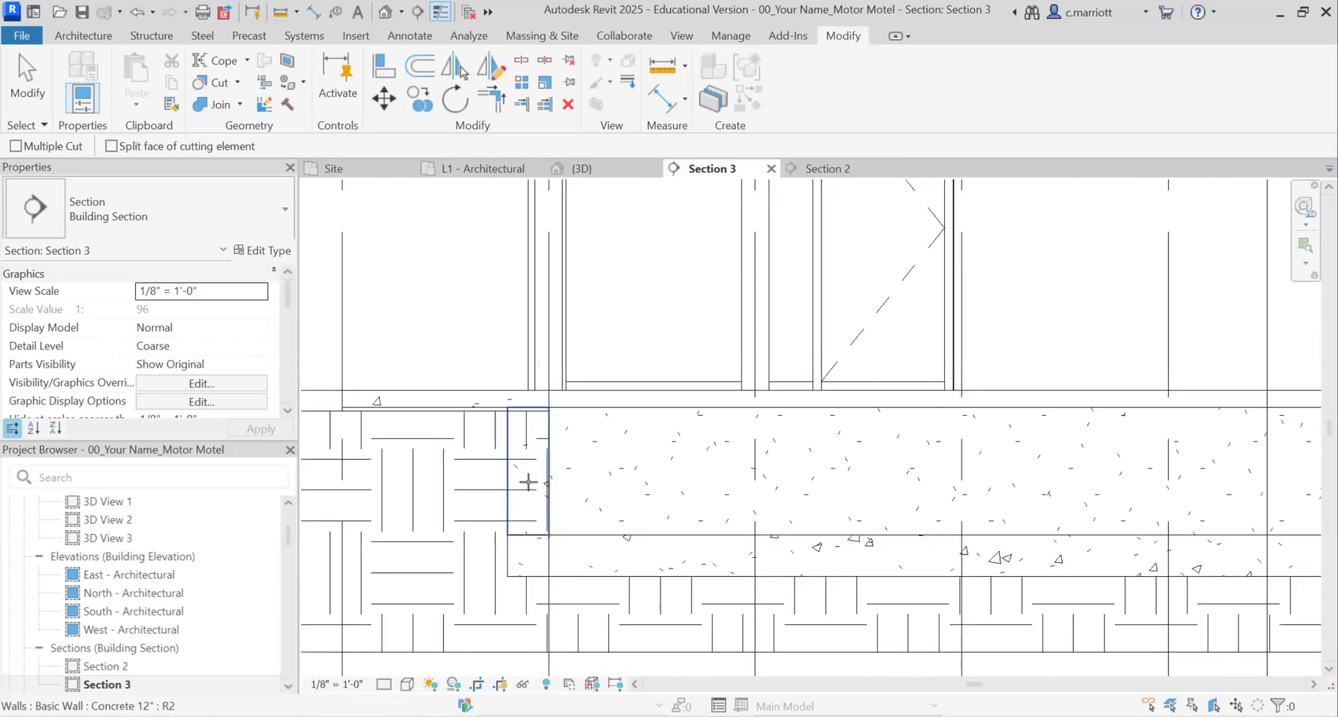
pyautogui.click(496, 486)
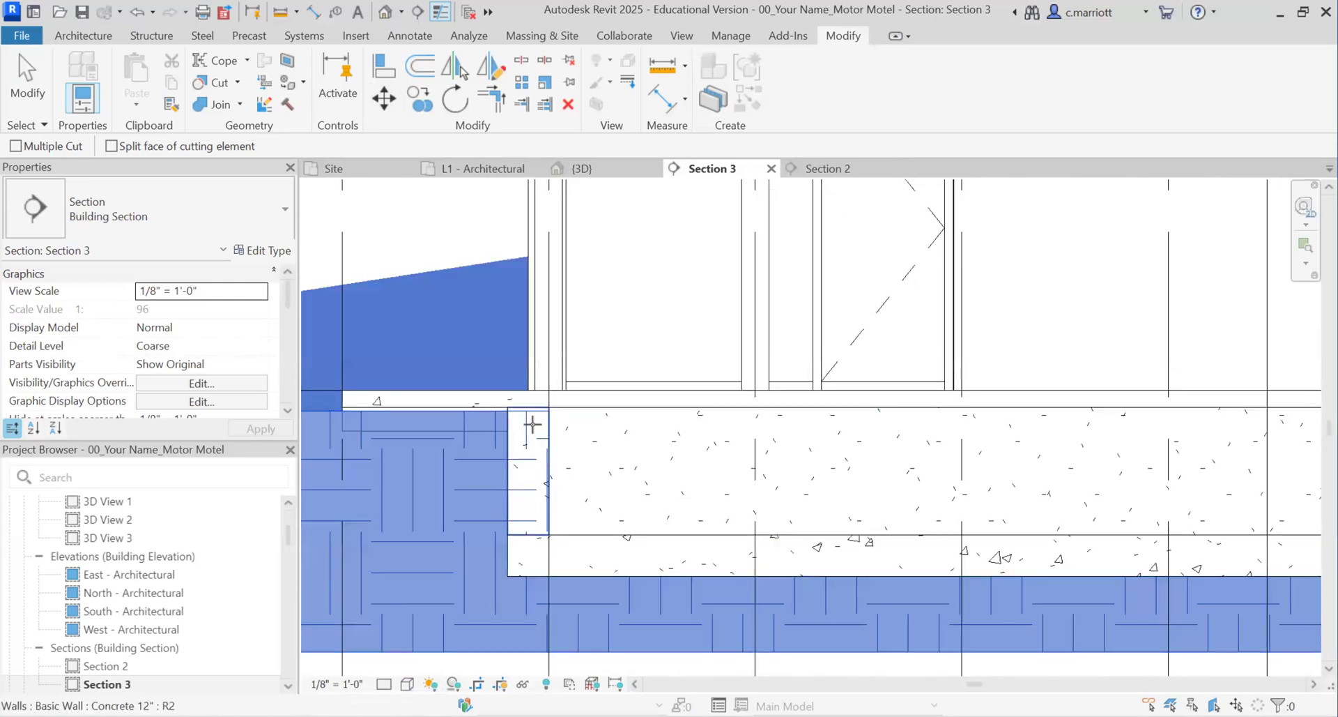
pyautogui.scroll(-7, 544, 486)
pyautogui.moveTo(595, 504); pyautogui.dragTo(552, 501, button='middle')
pyautogui.click(217, 83)
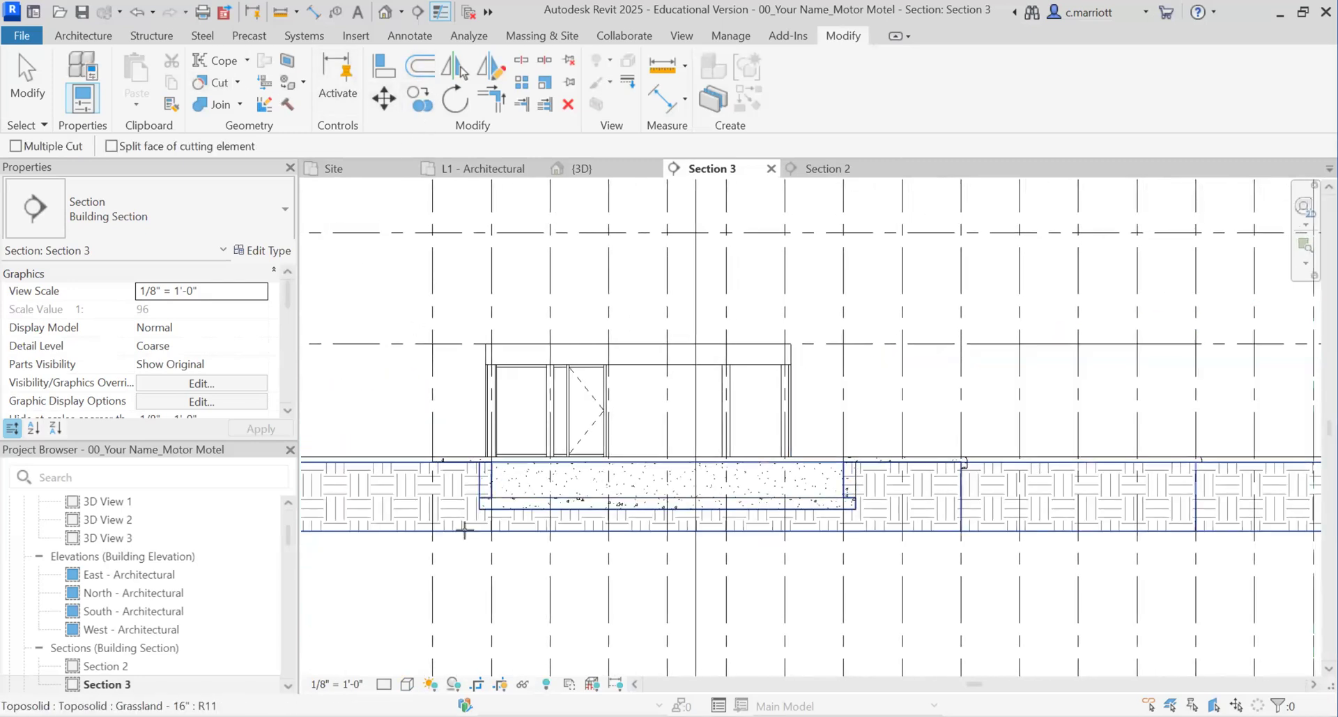
pyautogui.click(464, 530)
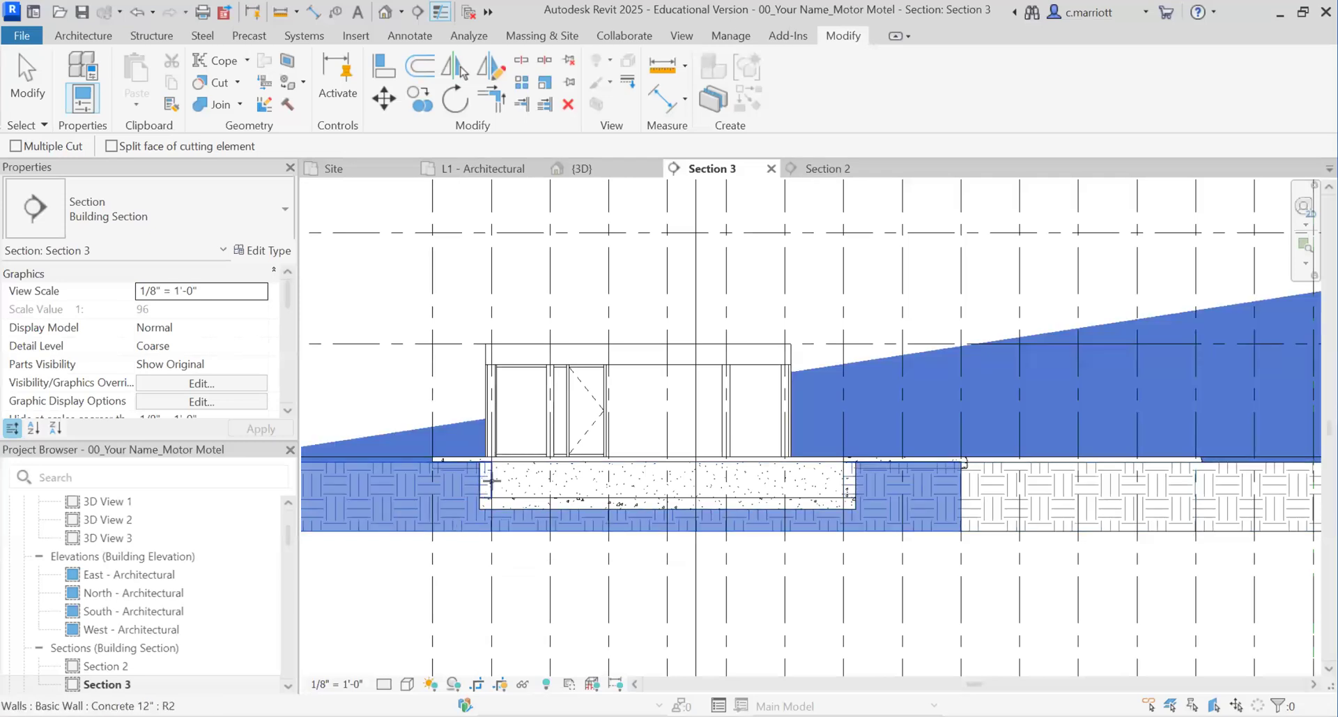
pyautogui.click(537, 481)
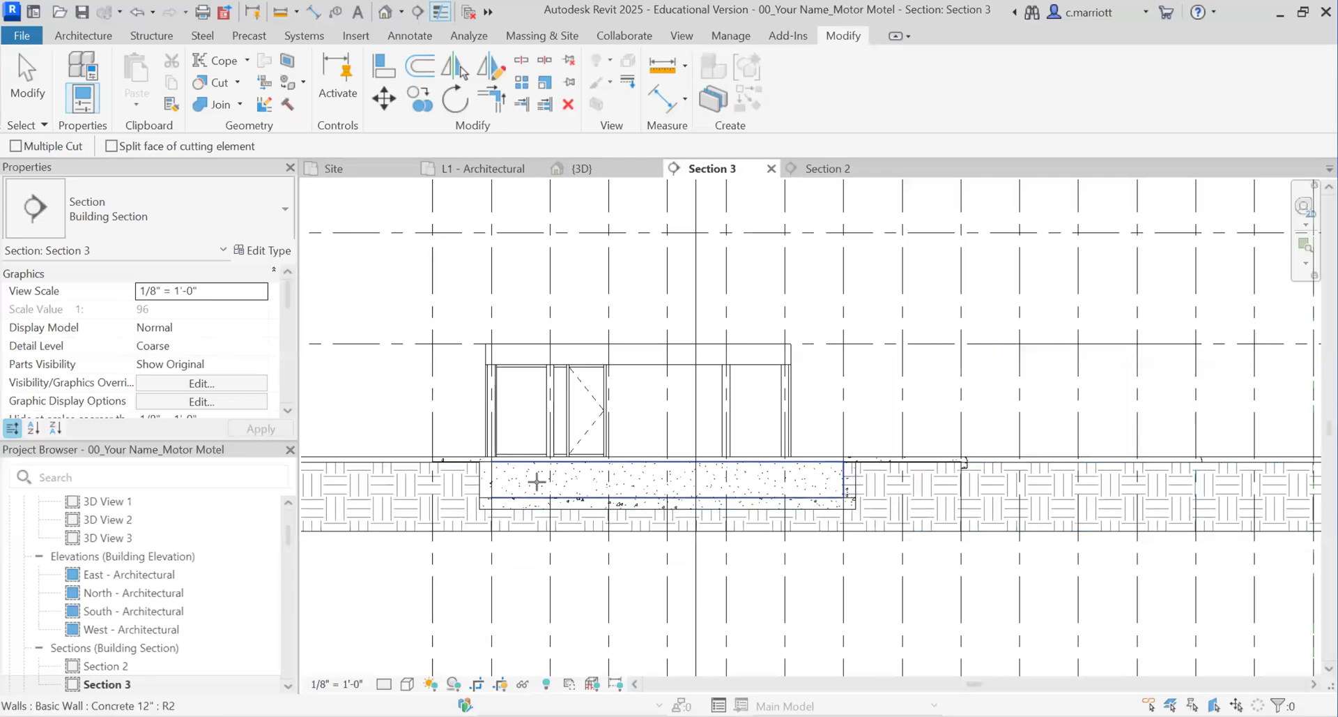
# - Cut the Grassland - 16" toposolid with the Concrete 12" wall at the pool's opposite end in Section 3
pyautogui.click(857, 477)
pyautogui.click(213, 82)
pyautogui.click(855, 481)
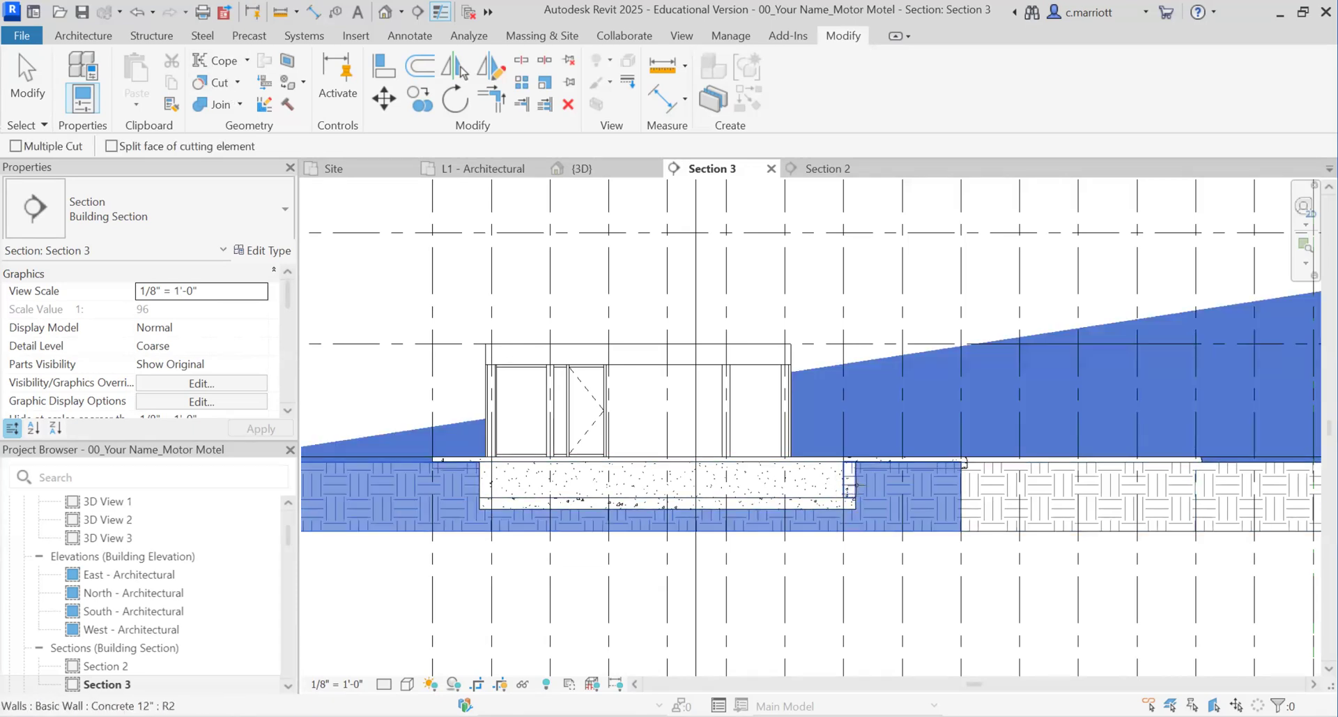
pyautogui.click(856, 482)
pyautogui.scroll(5, 860, 477)
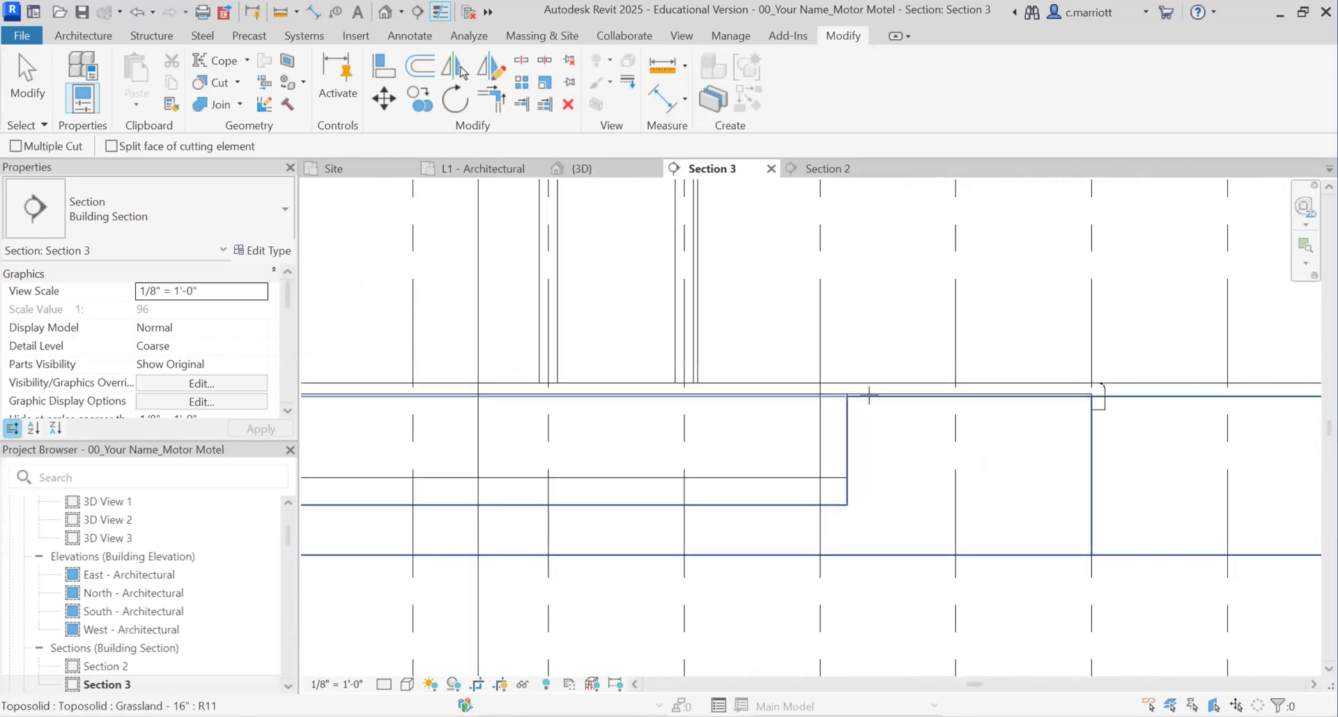
pyautogui.scroll(-5, 820, 517)
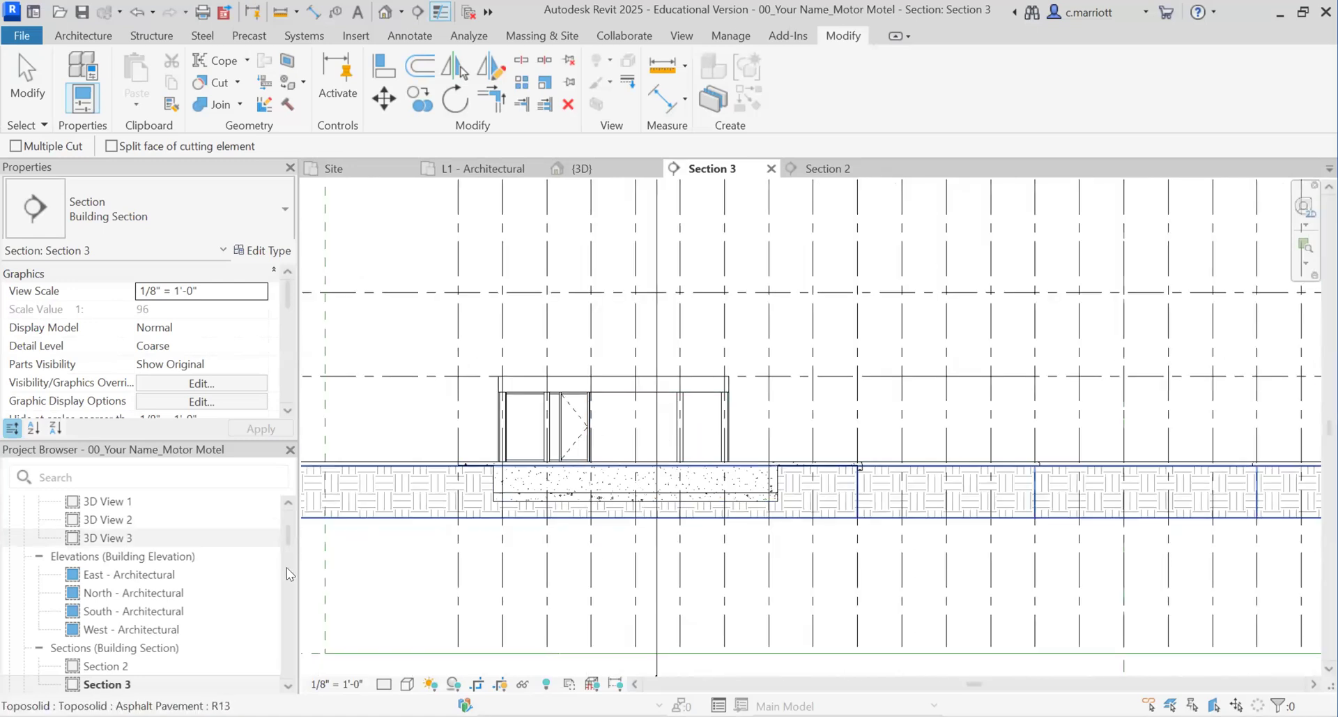
# - Examine the excavated pool and its surrounding concrete deck in the default 3D view
pyautogui.click(580, 168)
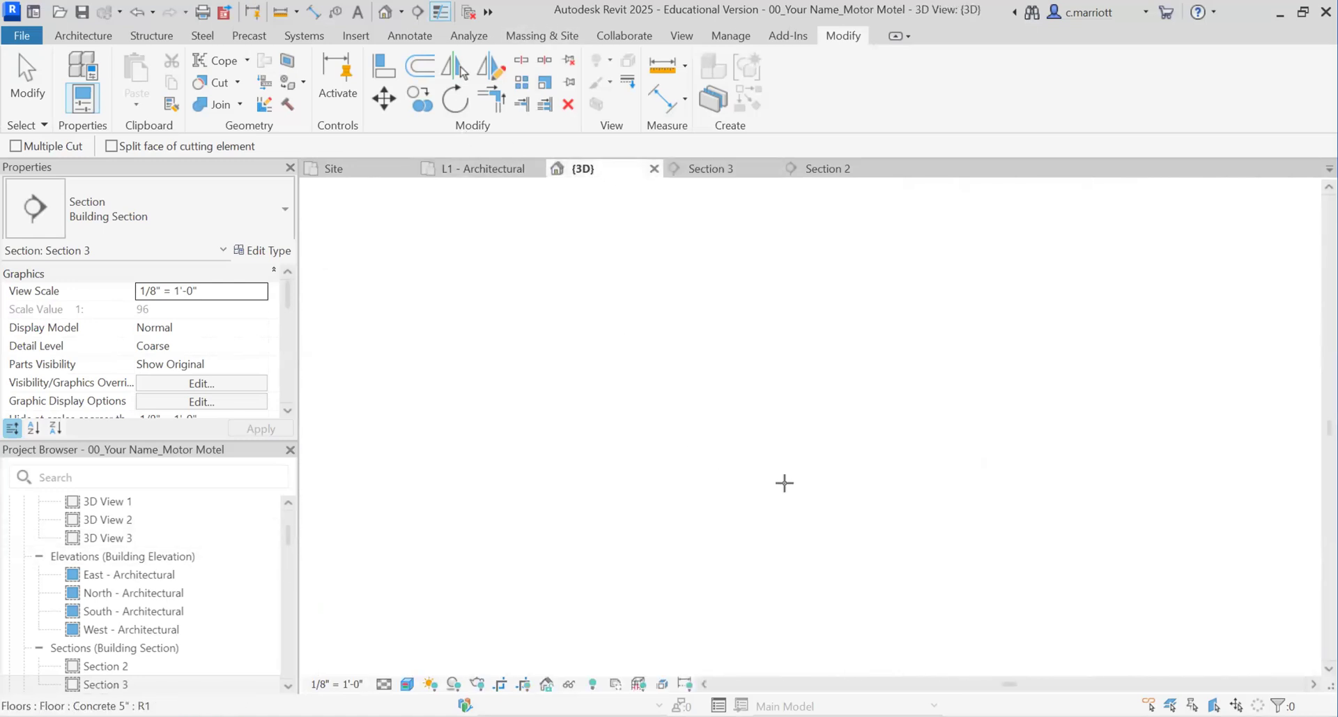
pyautogui.scroll(8, 801, 488)
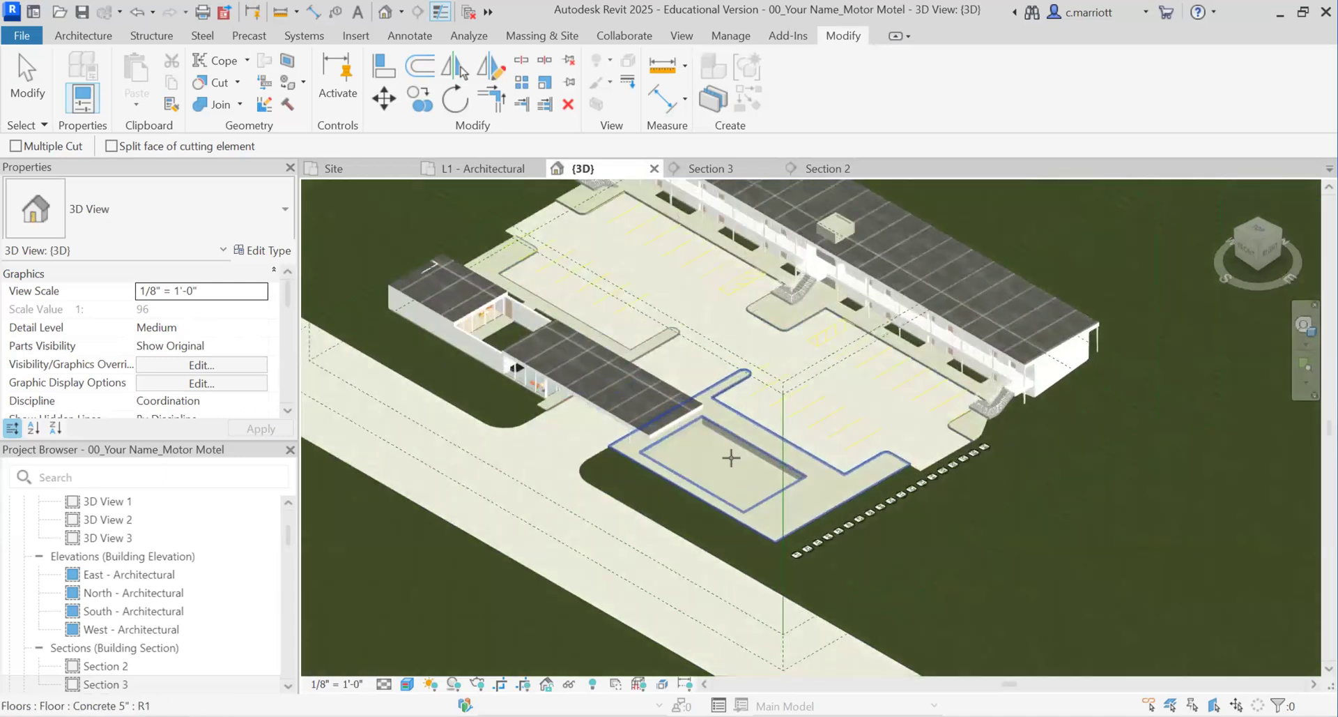
pyautogui.scroll(2, 631, 402)
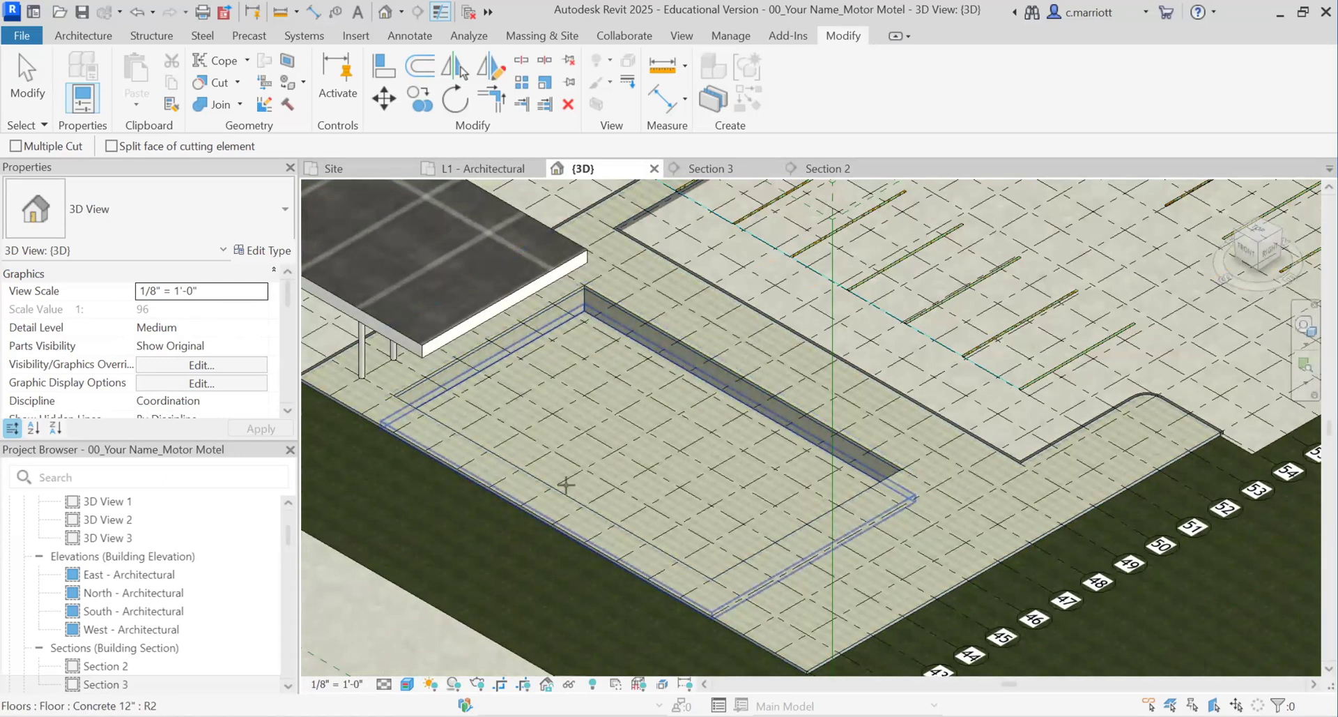
pyautogui.scroll(-5, 576, 447)
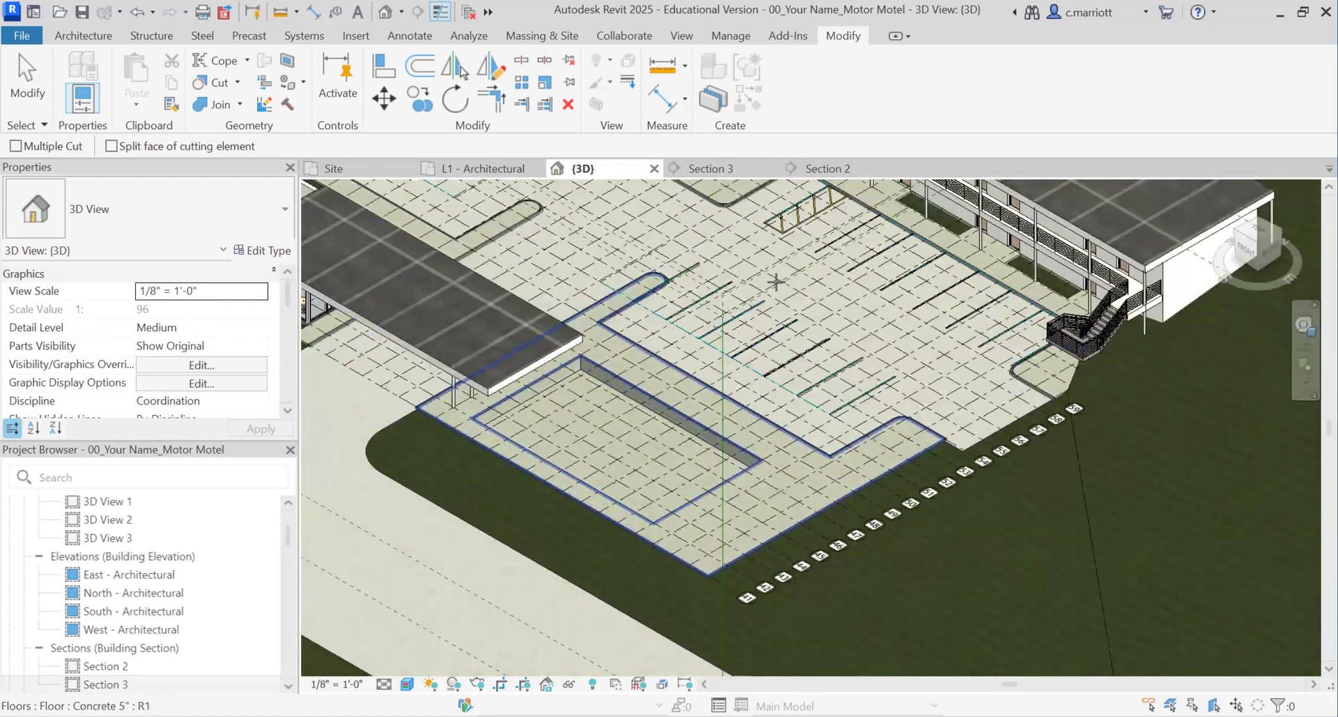